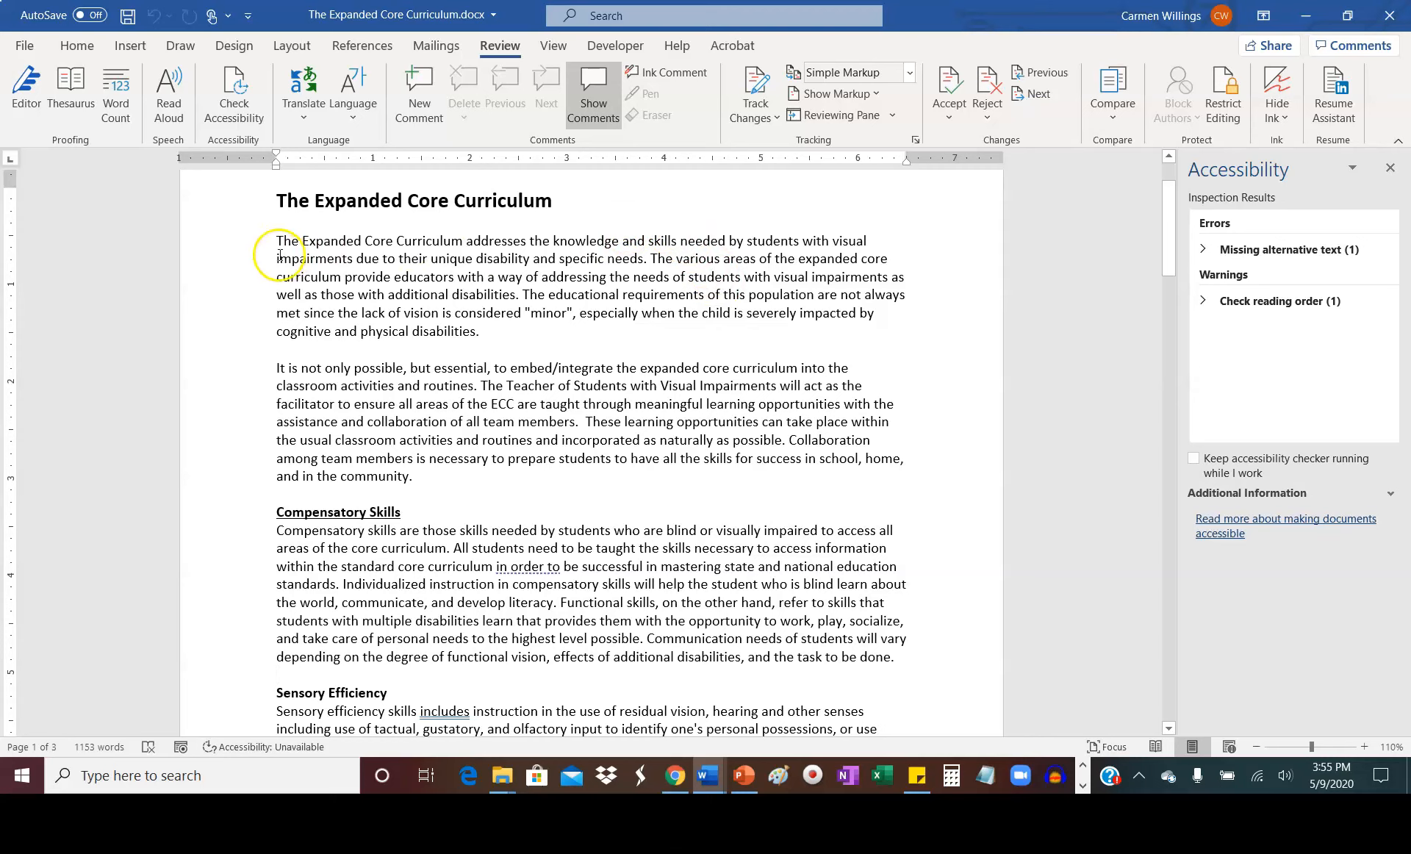
Step: Remove the blank line between the two introductory paragraphs and set the whole document's line spacing to 1.15
{"action": "left_click", "coordinate": [280, 355]}
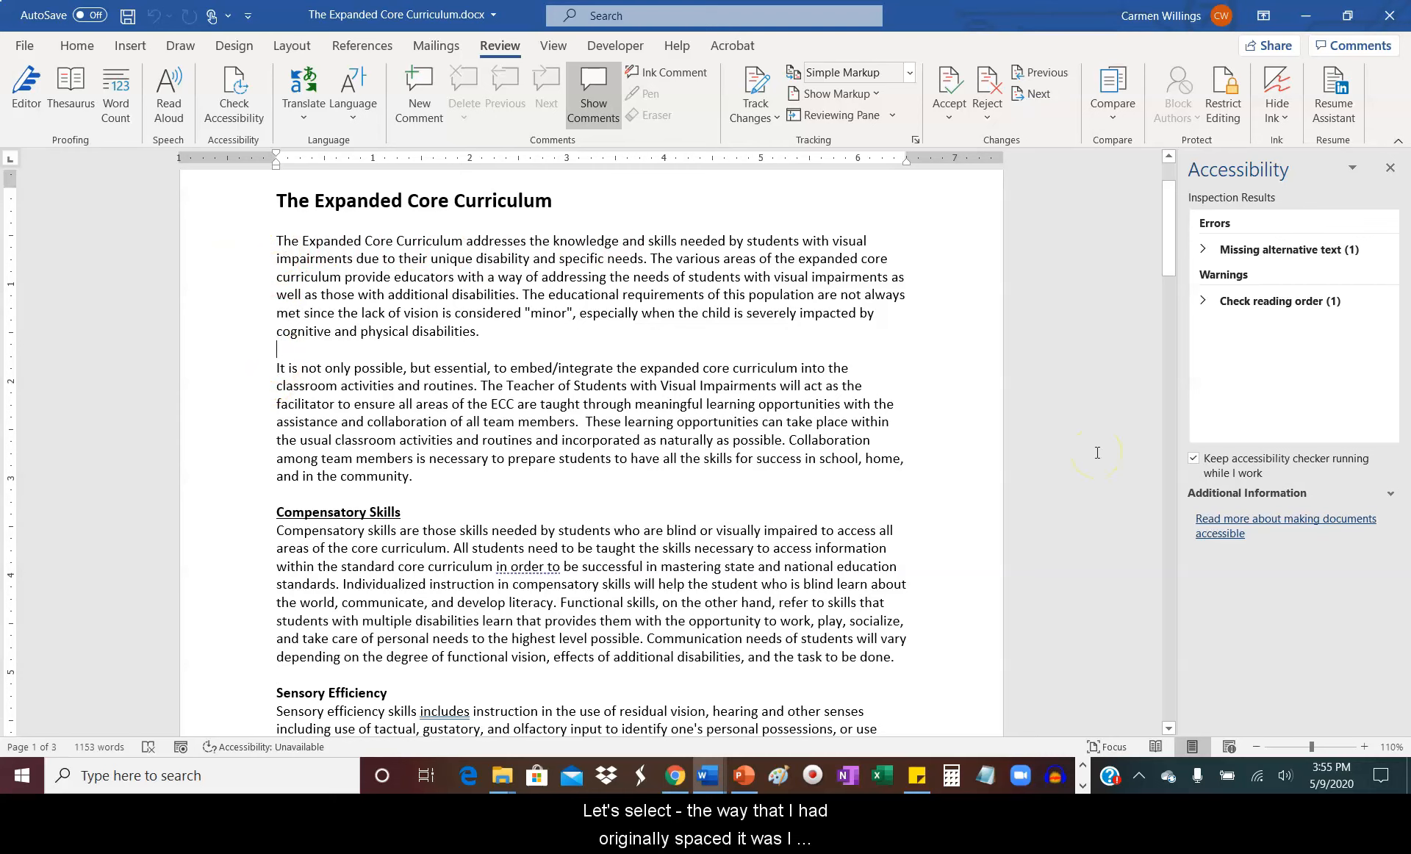
{"action": "key", "text": "BackSpace"}
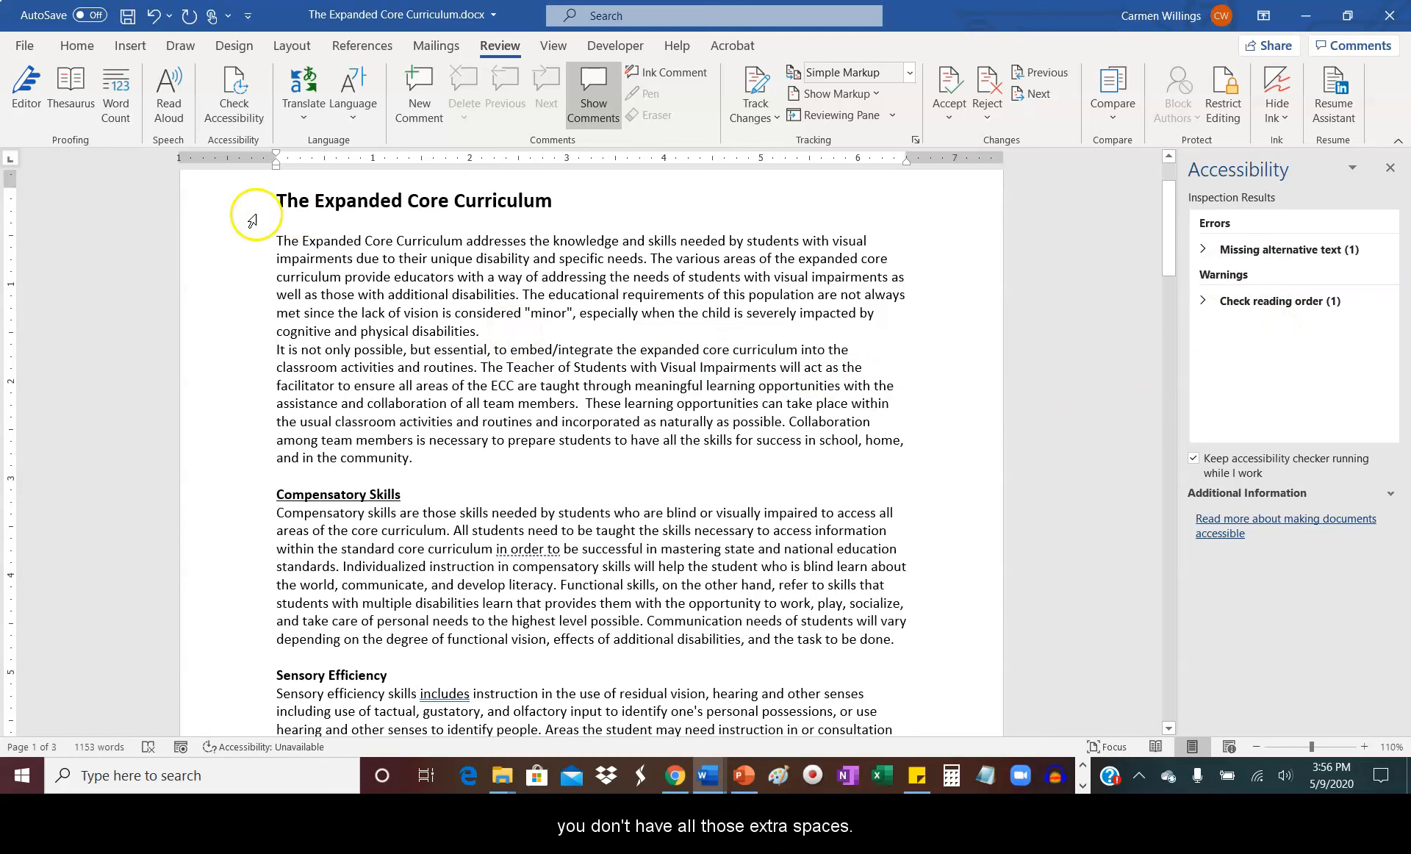
{"action": "left_click_drag", "start_coordinate": [273, 241], "coordinate": [474, 423]}
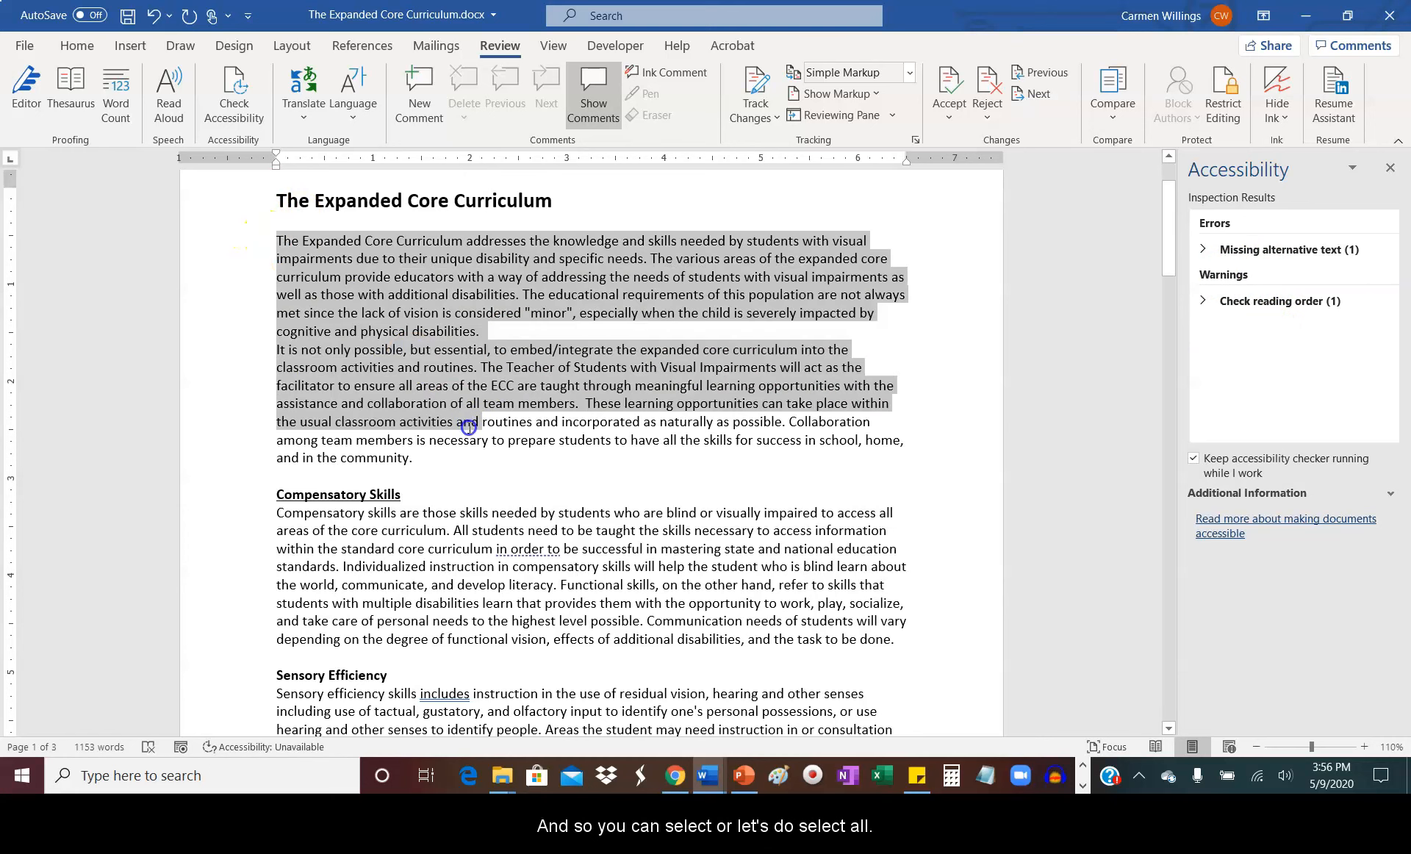
{"action": "key", "text": "ctrl+a"}
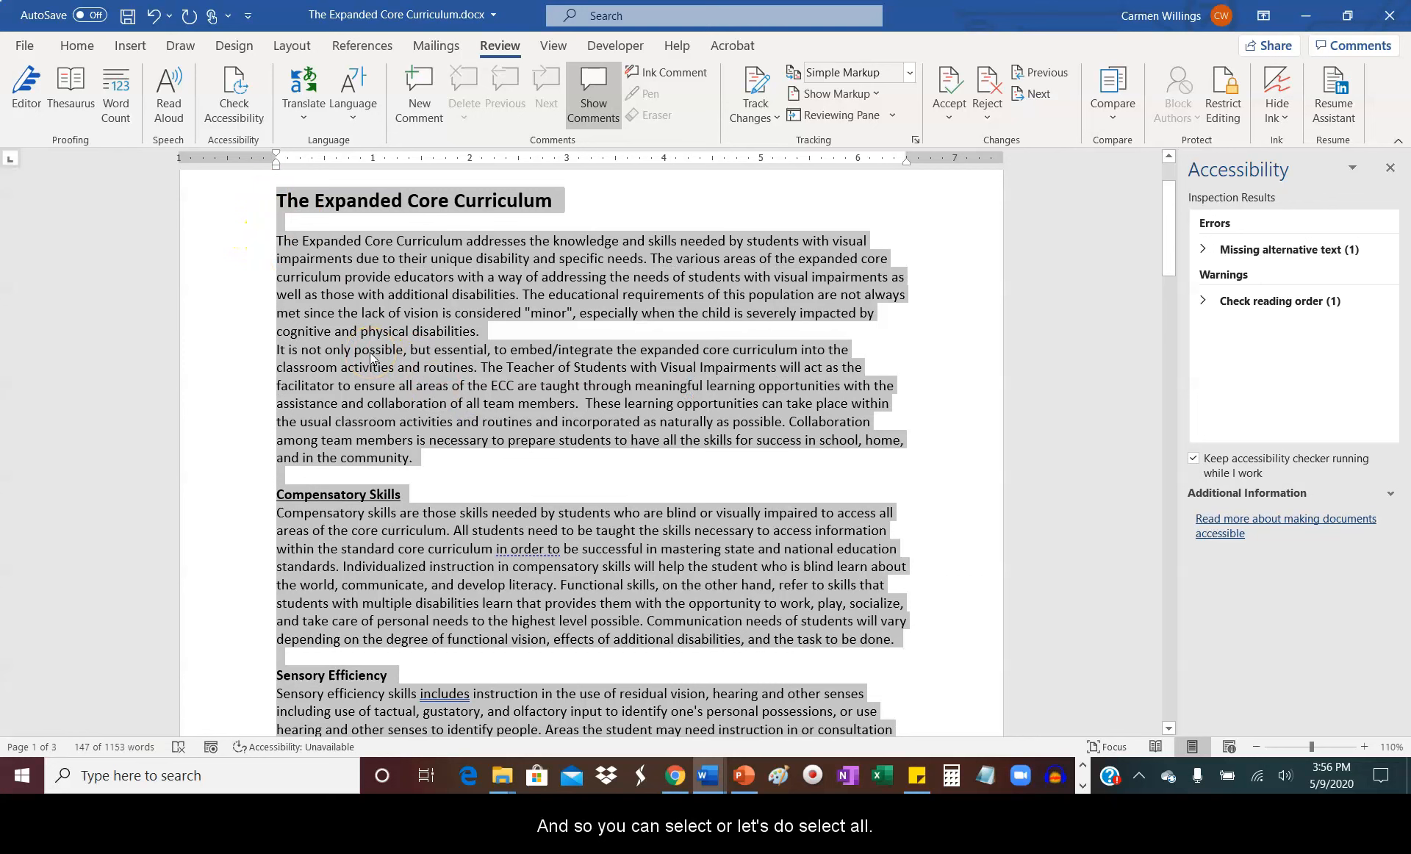
{"action": "left_click", "coordinate": [77, 45]}
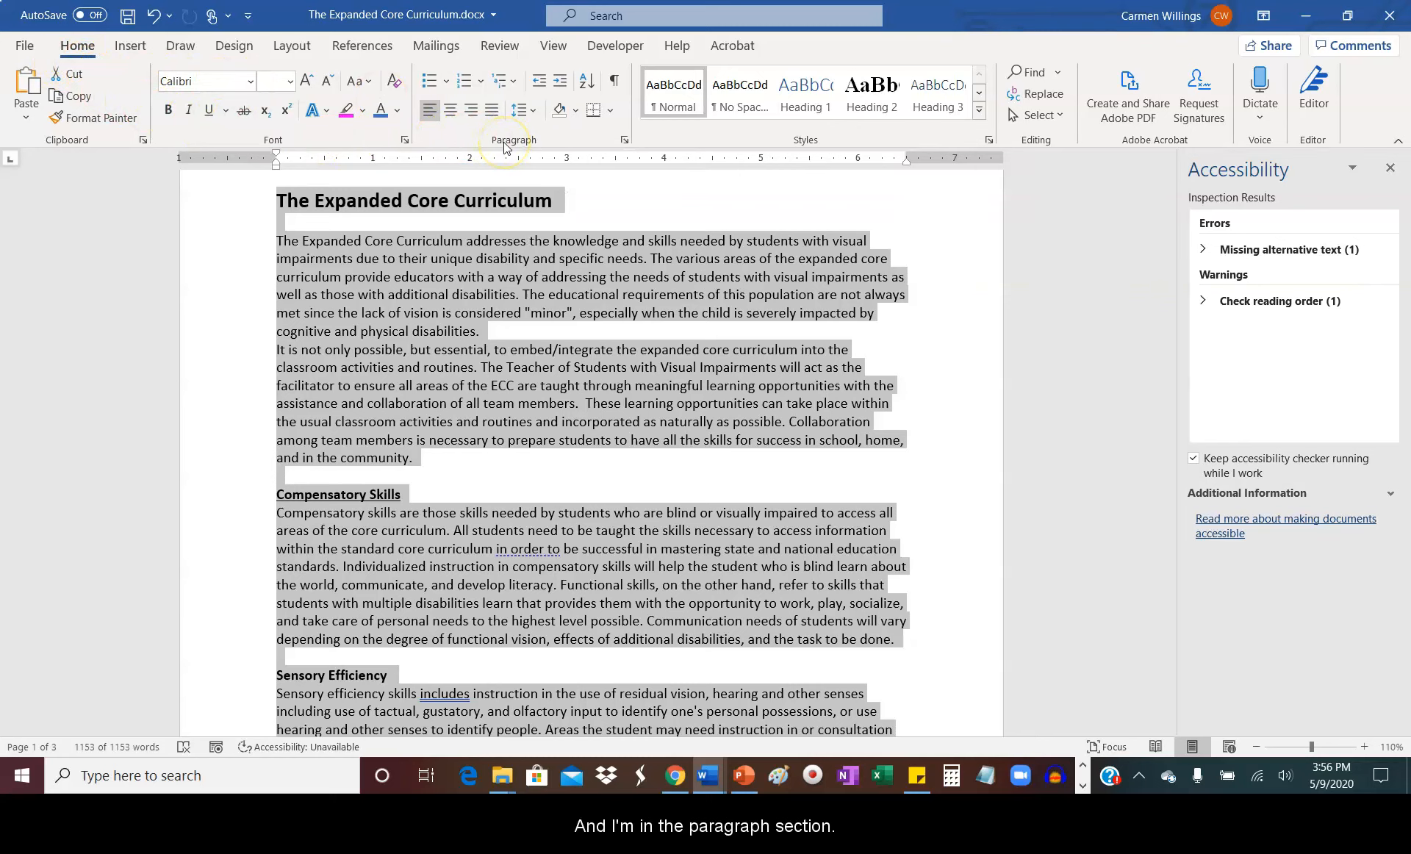
{"action": "left_click", "coordinate": [529, 110]}
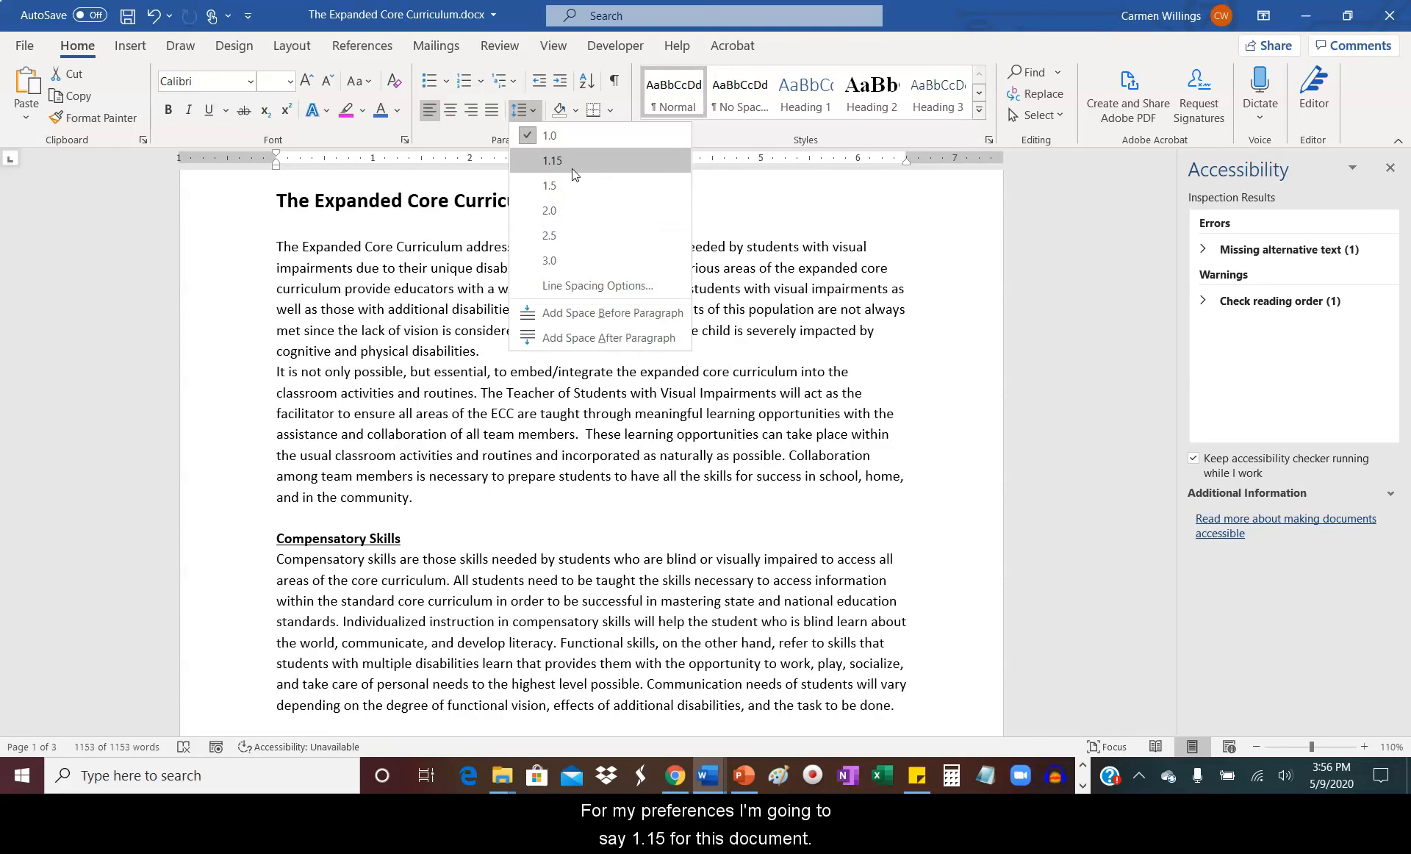
{"action": "left_click", "coordinate": [572, 173]}
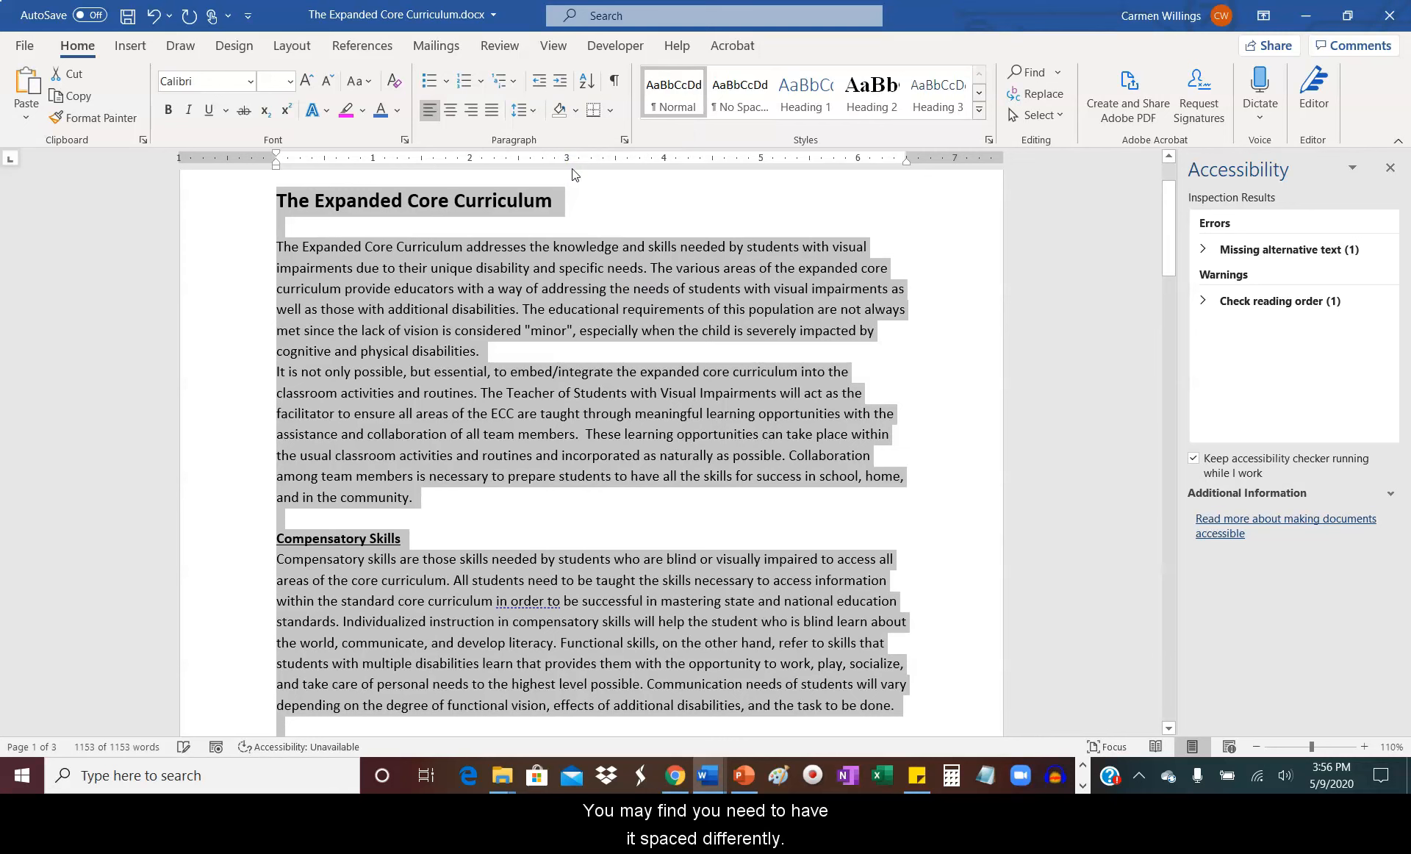
{"action": "left_click", "coordinate": [574, 224]}
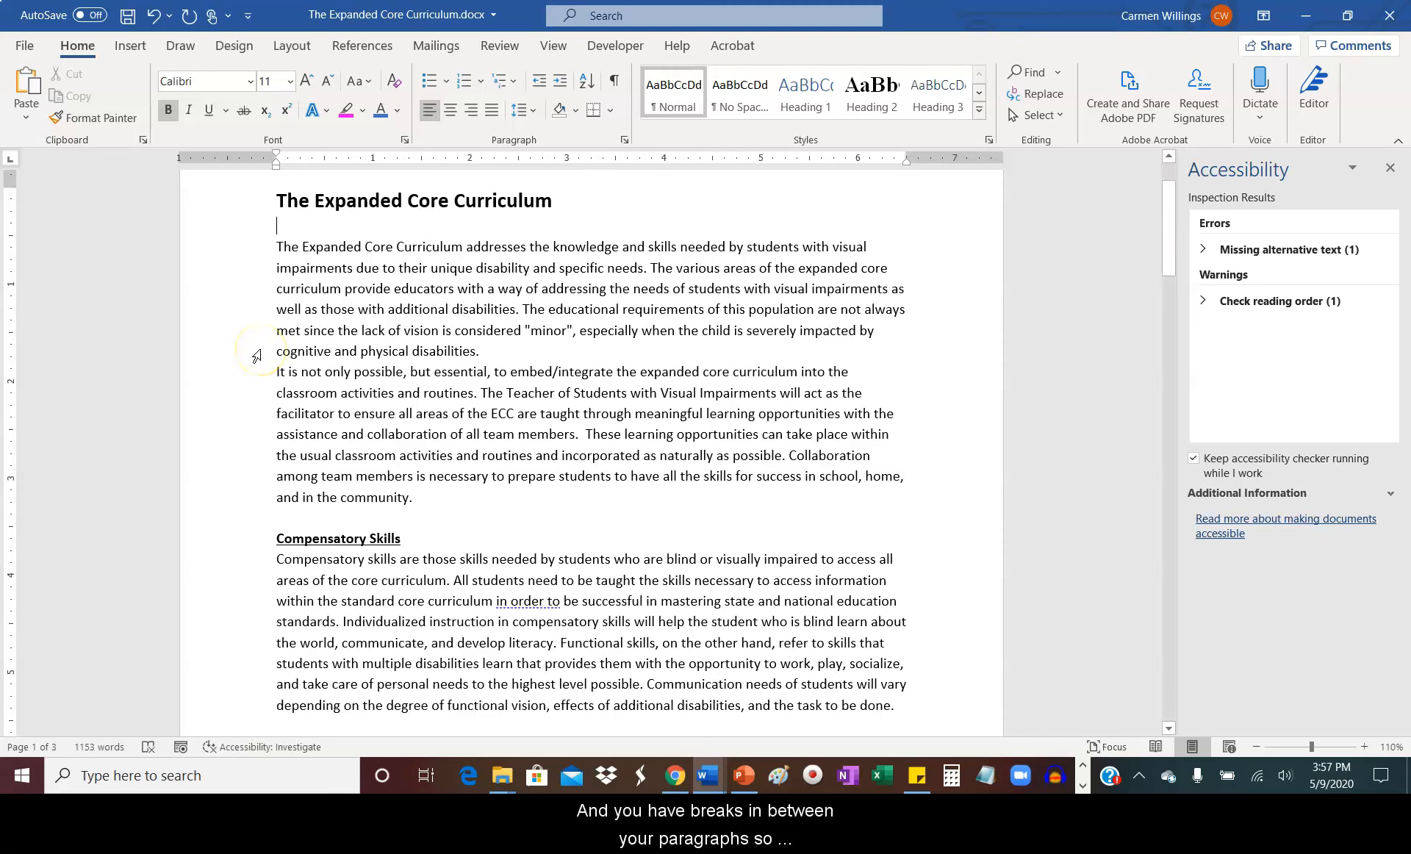
Step: Set the paragraph spacing of the entire document to 6 pt before and 6 pt after
{"action": "key", "text": "ctrl+a"}
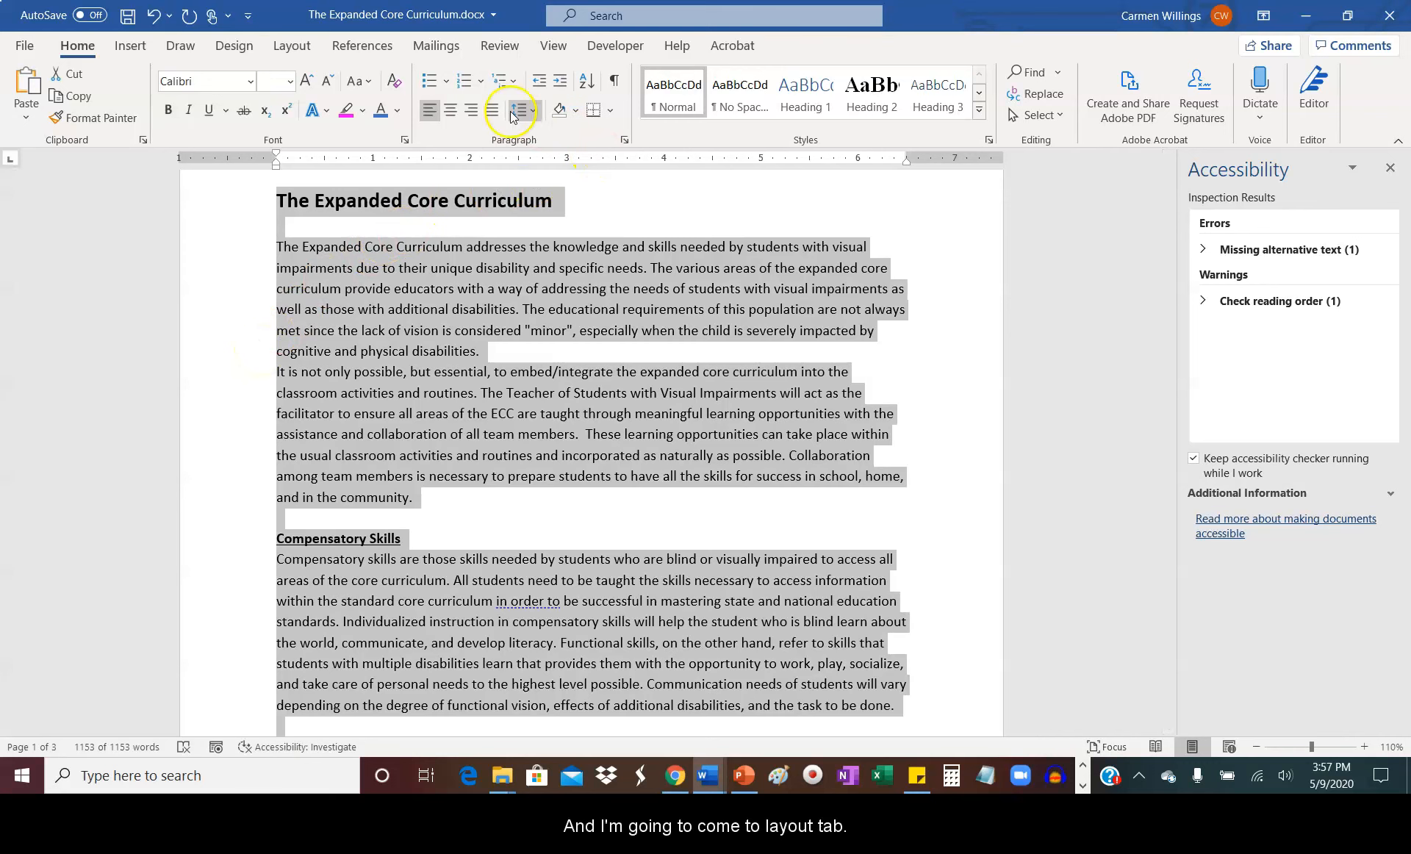
{"action": "left_click", "coordinate": [299, 51]}
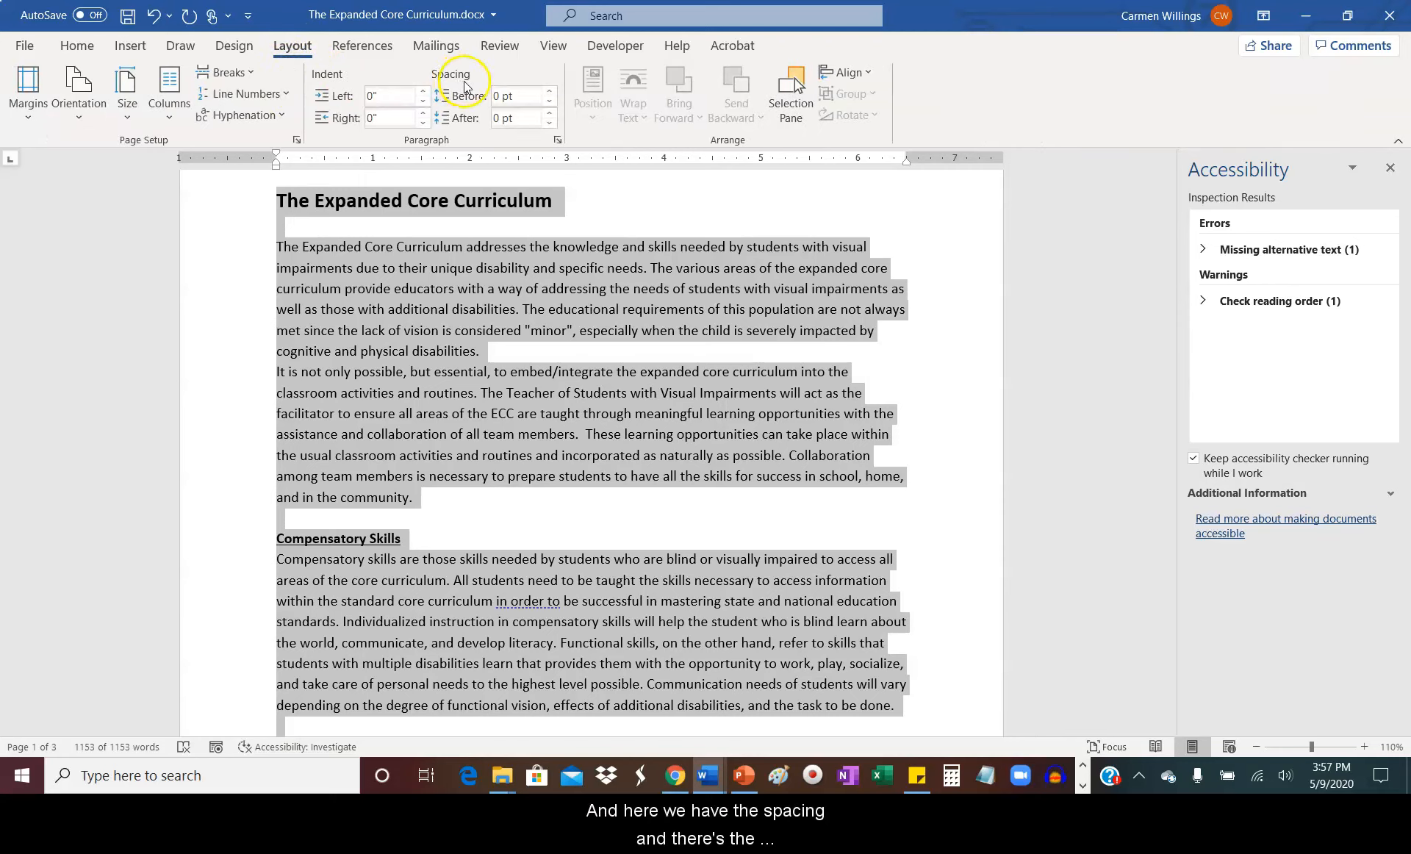
{"action": "left_click", "coordinate": [559, 141]}
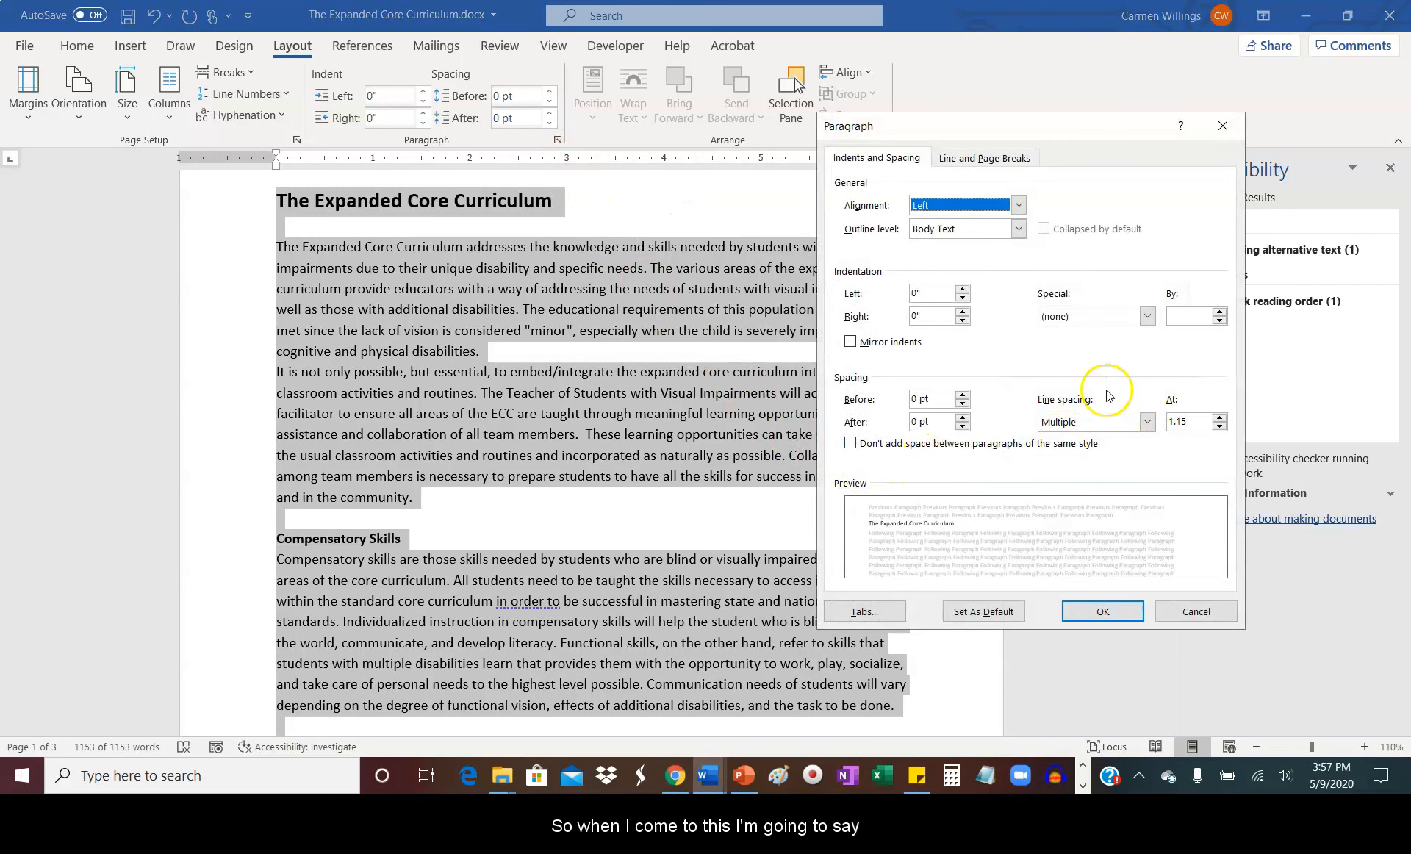
{"action": "left_click", "coordinate": [962, 418]}
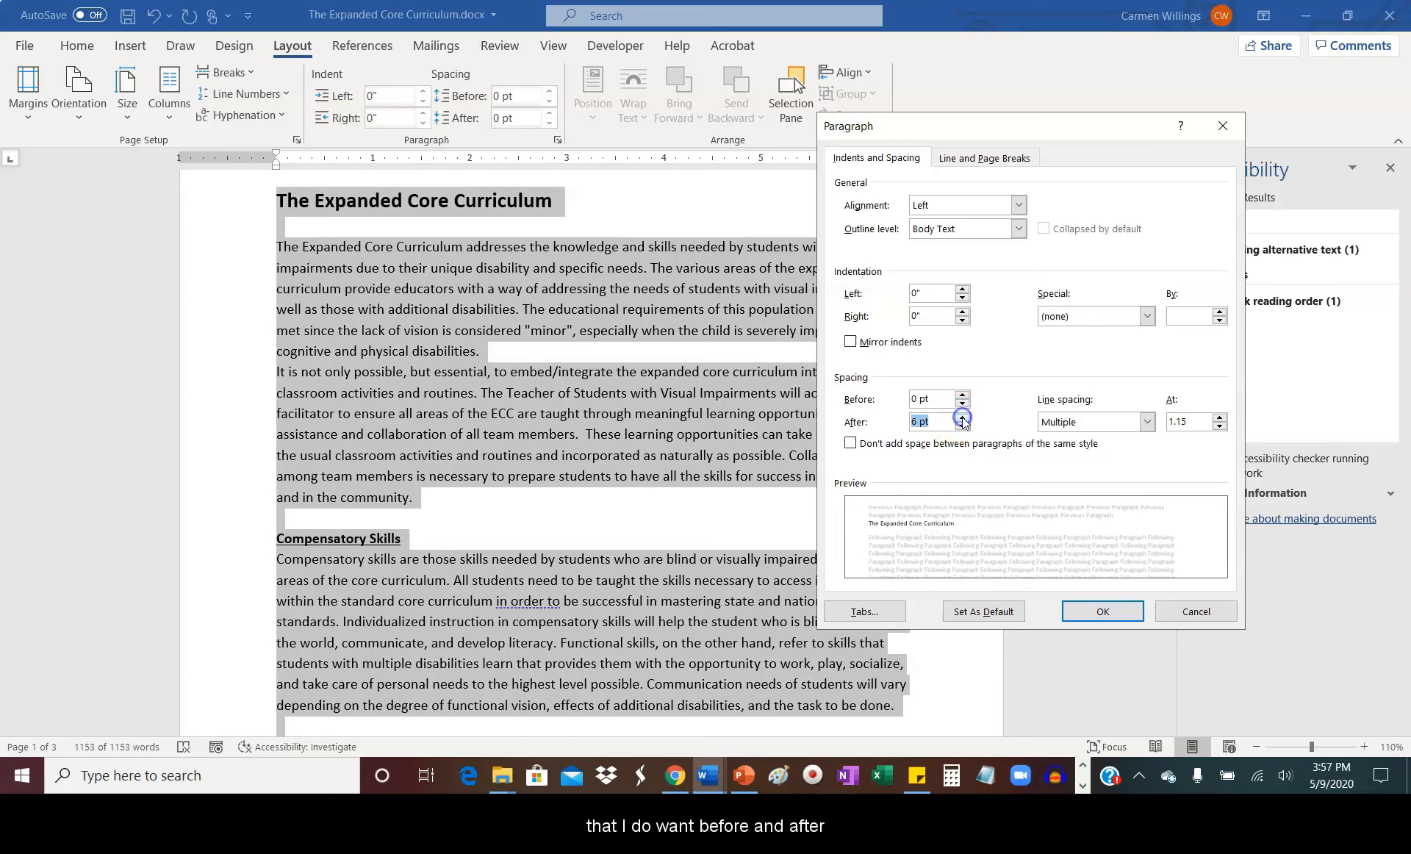
{"action": "left_click", "coordinate": [962, 395]}
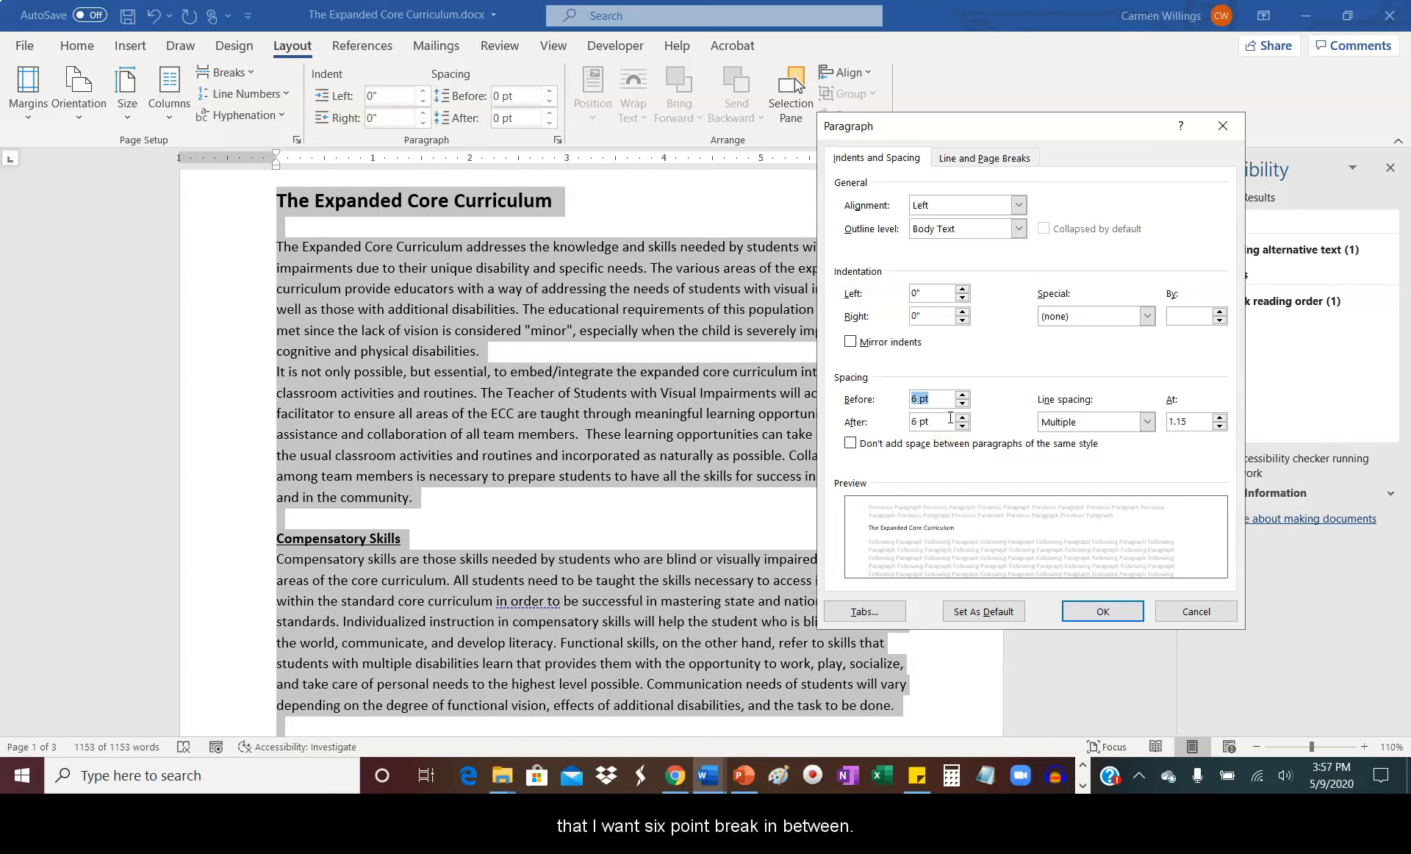
{"action": "left_click", "coordinate": [1086, 612]}
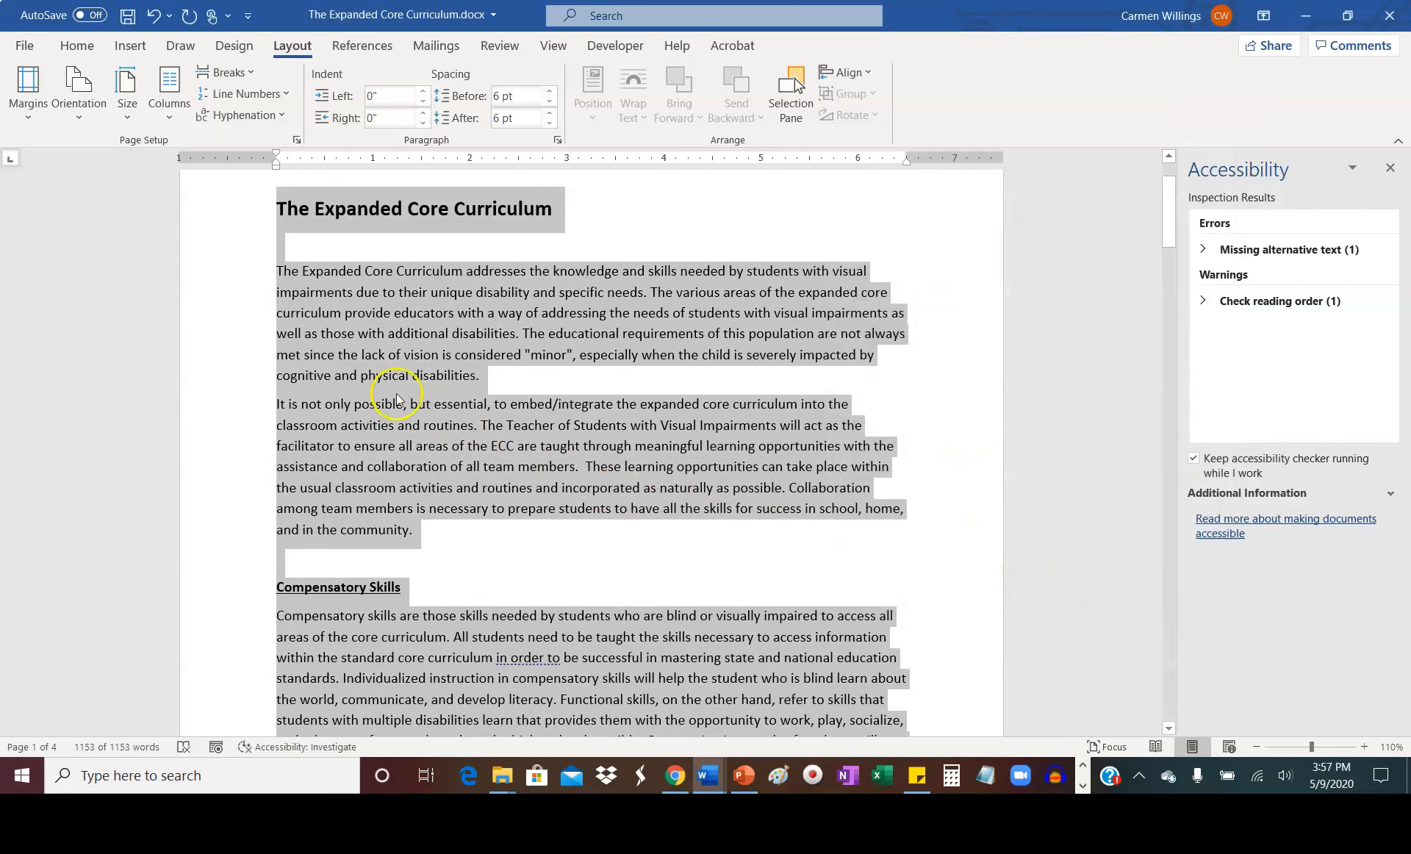
Step: Delete the empty lines below the document title and above the Compensatory Skills heading
{"action": "left_click", "coordinate": [290, 253]}
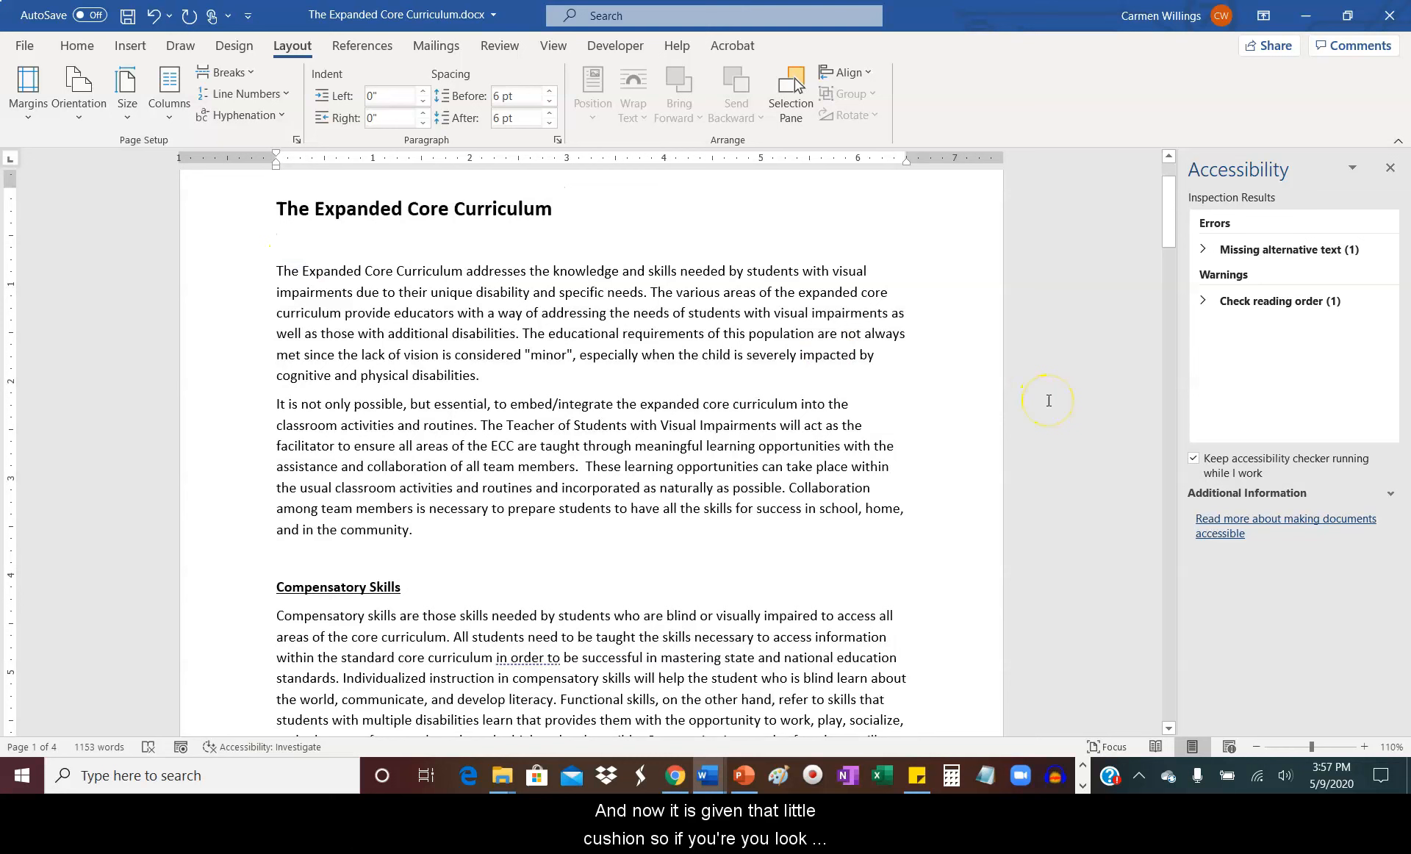
{"action": "key", "text": "Delete"}
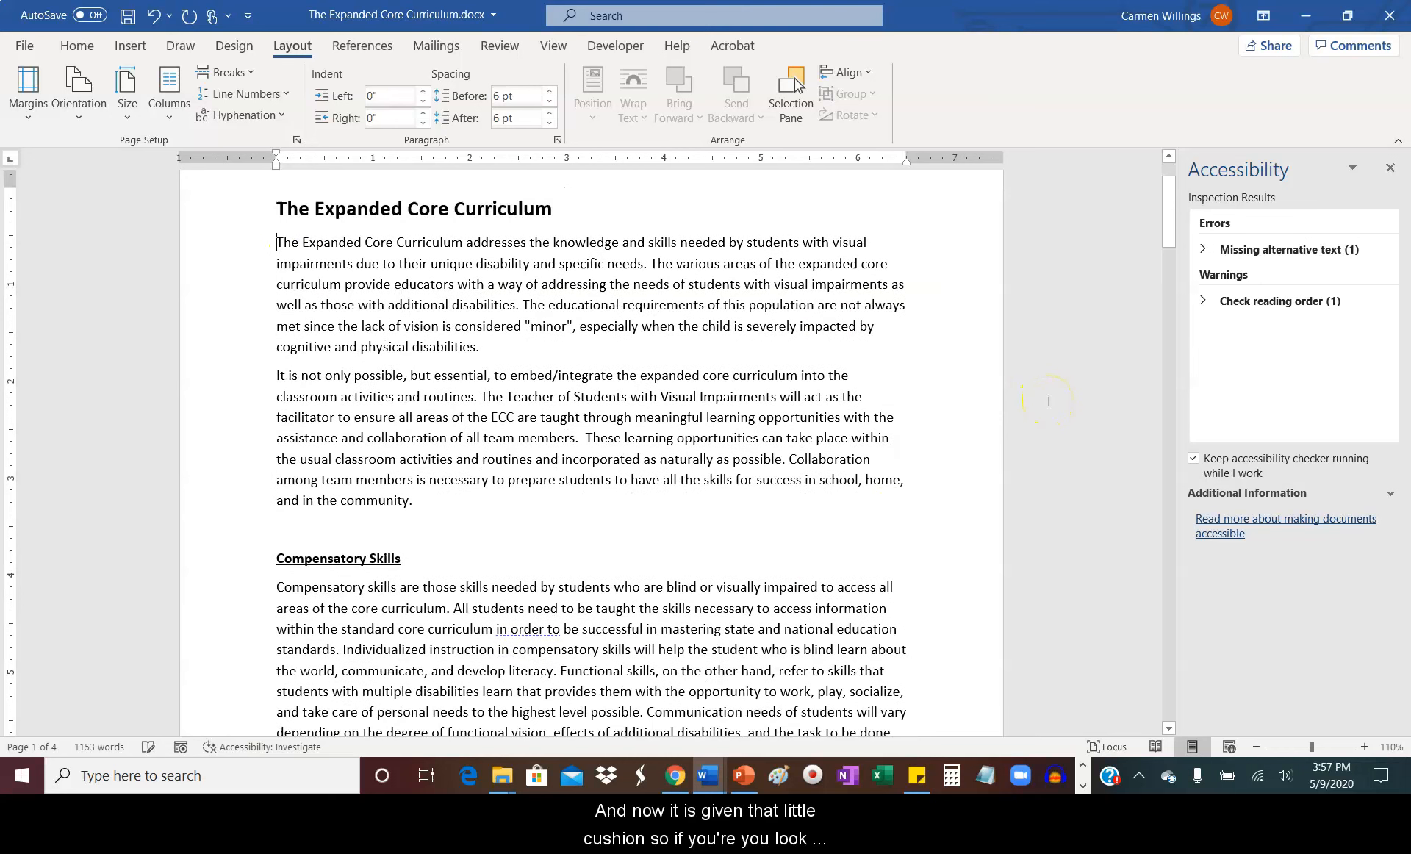
{"action": "left_click", "coordinate": [344, 533]}
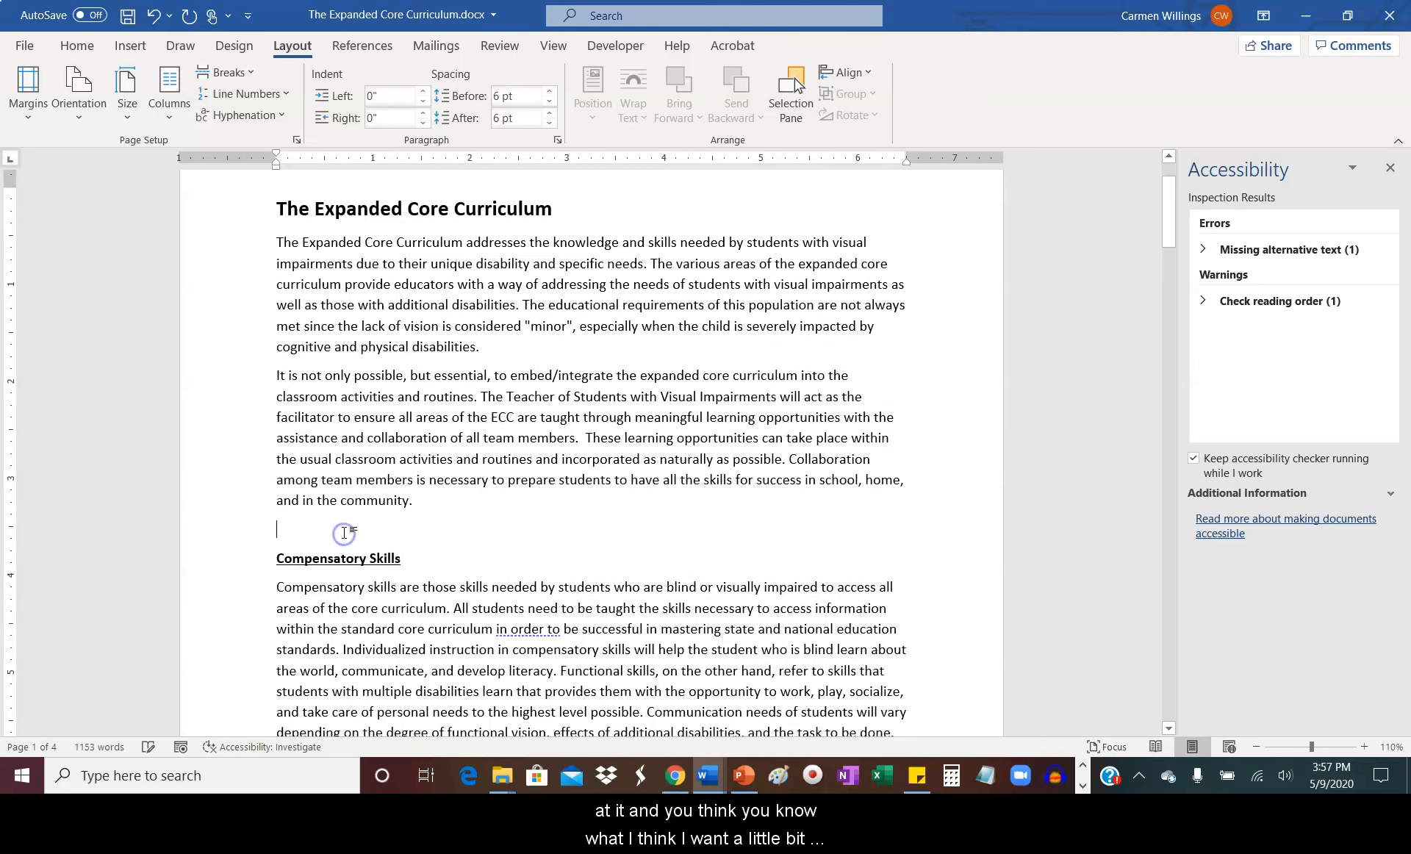
{"action": "key", "text": "Delete"}
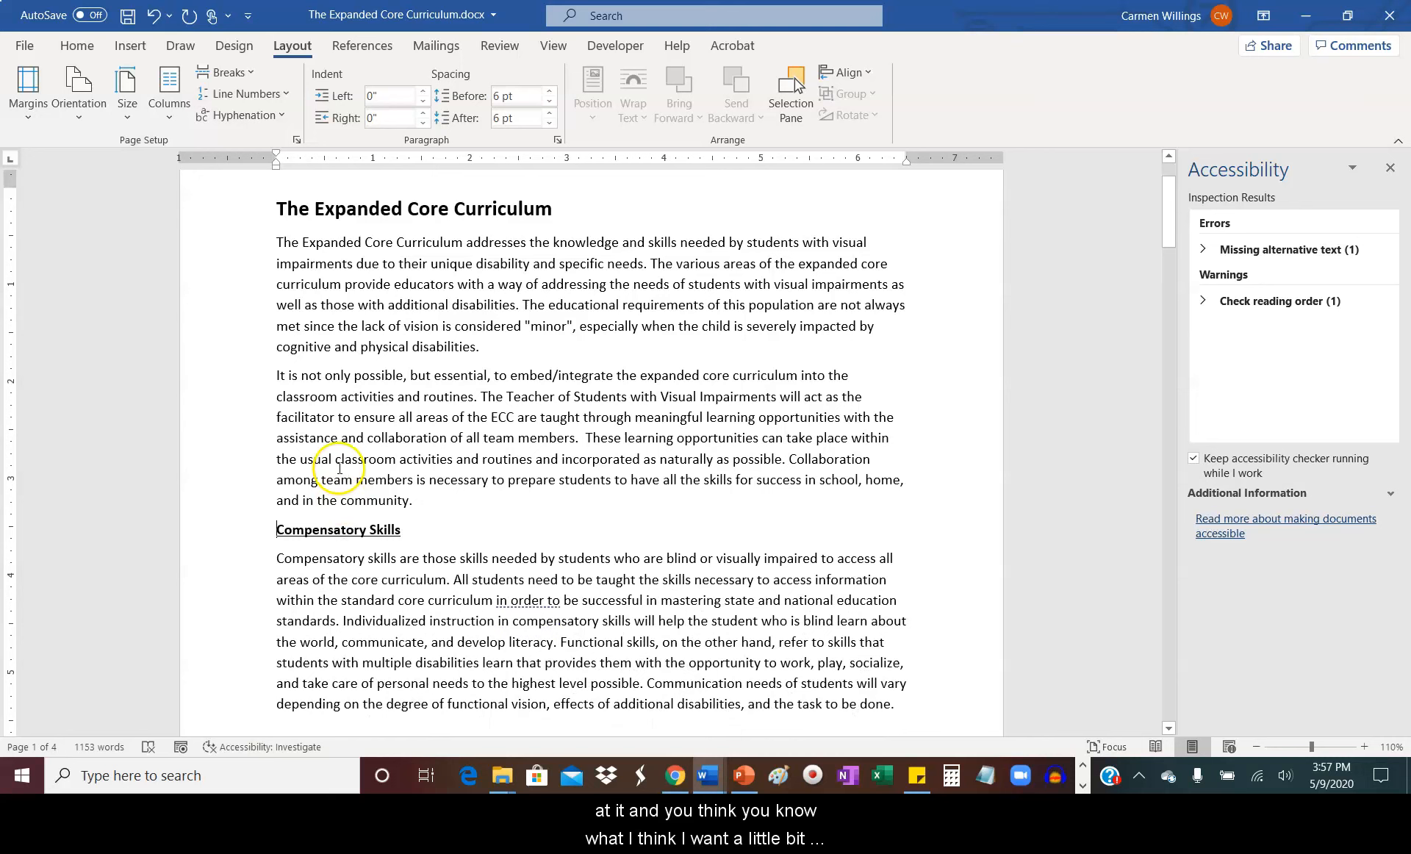
Step: Increase the spacing before and after all paragraphs in the document to 12 pt
{"action": "key", "text": "ctrl+a"}
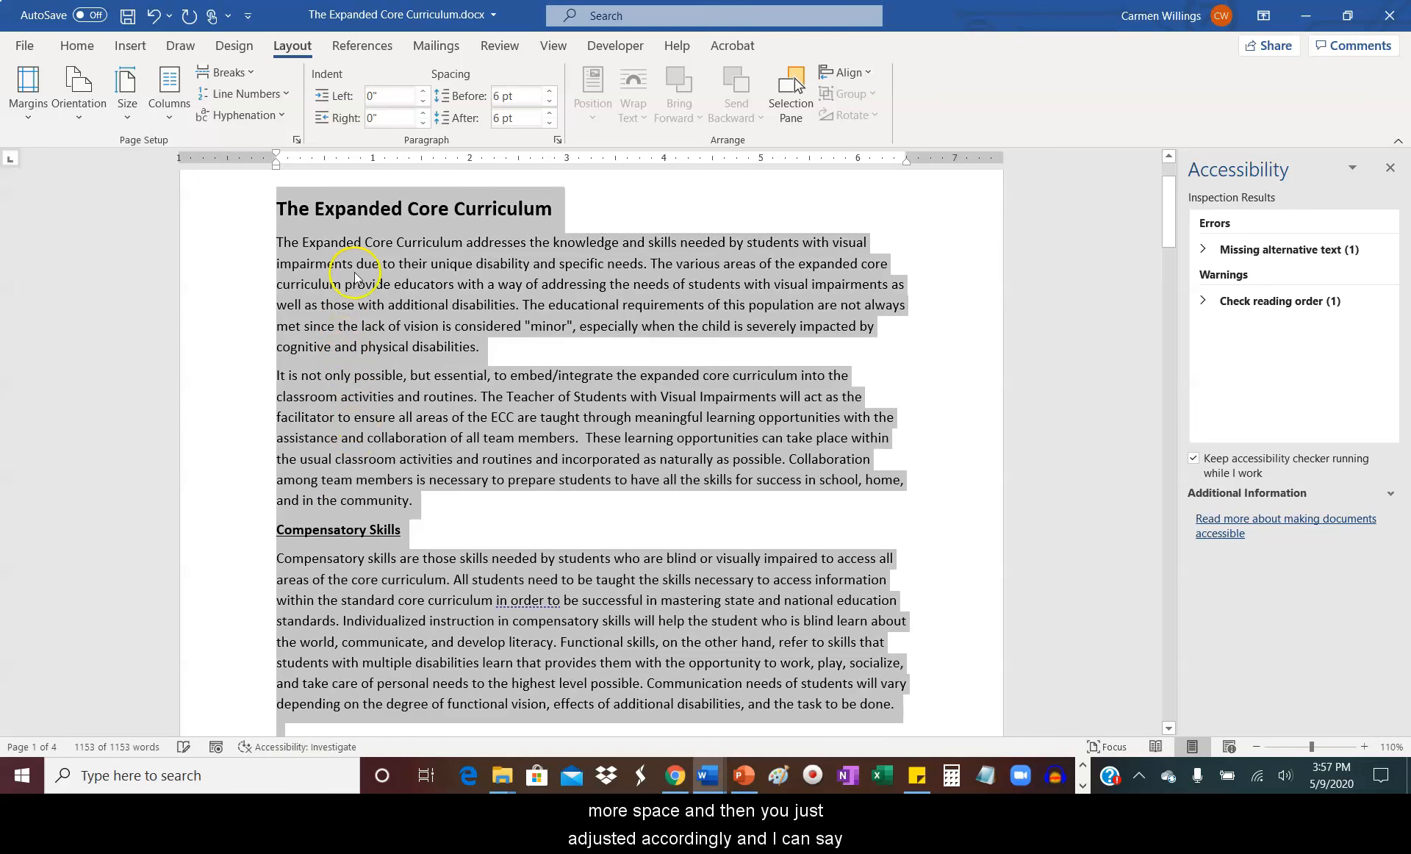
{"action": "left_click", "coordinate": [551, 92]}
{"action": "left_click", "coordinate": [549, 114]}
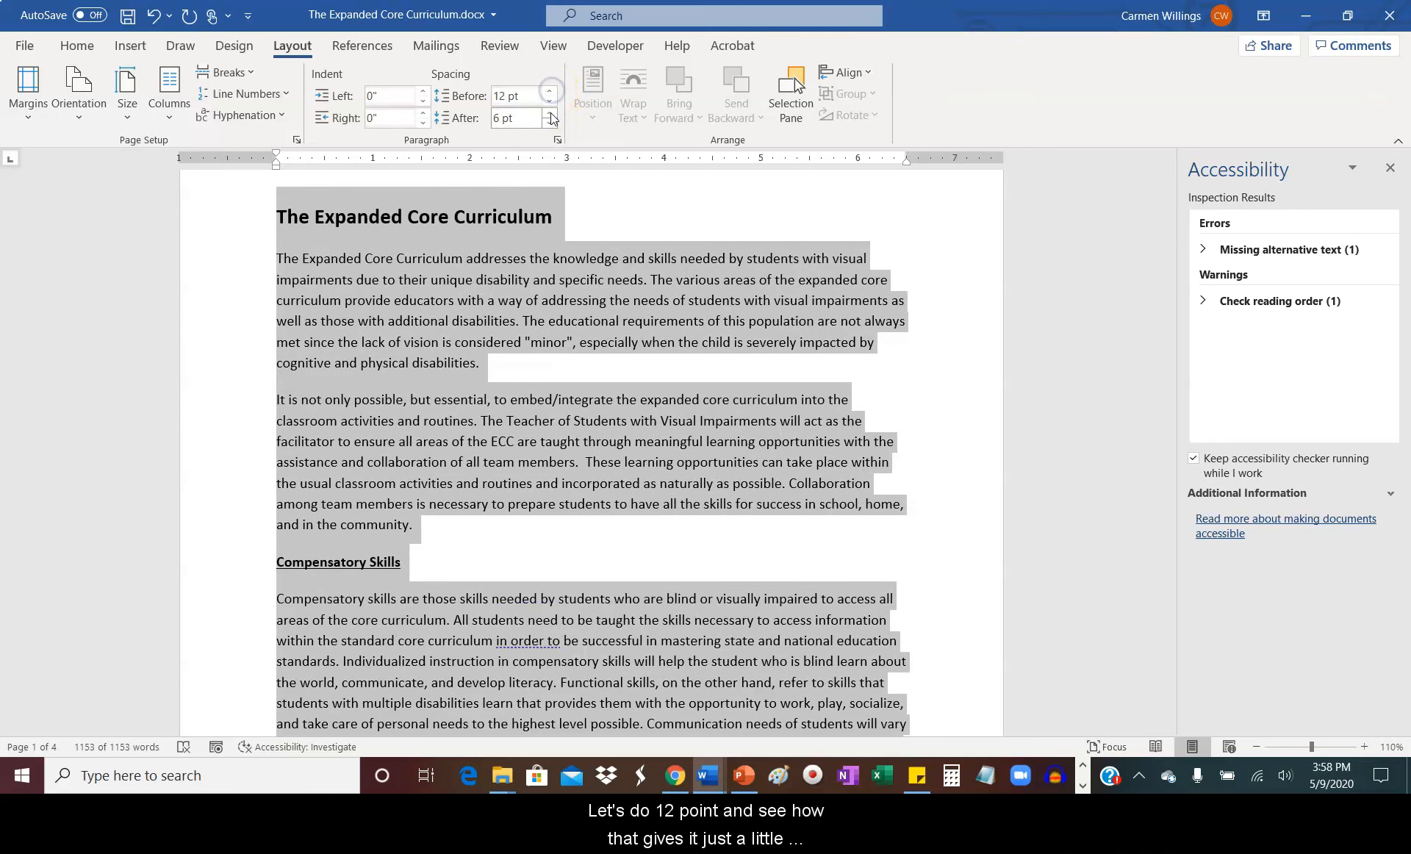
{"action": "left_click", "coordinate": [327, 404]}
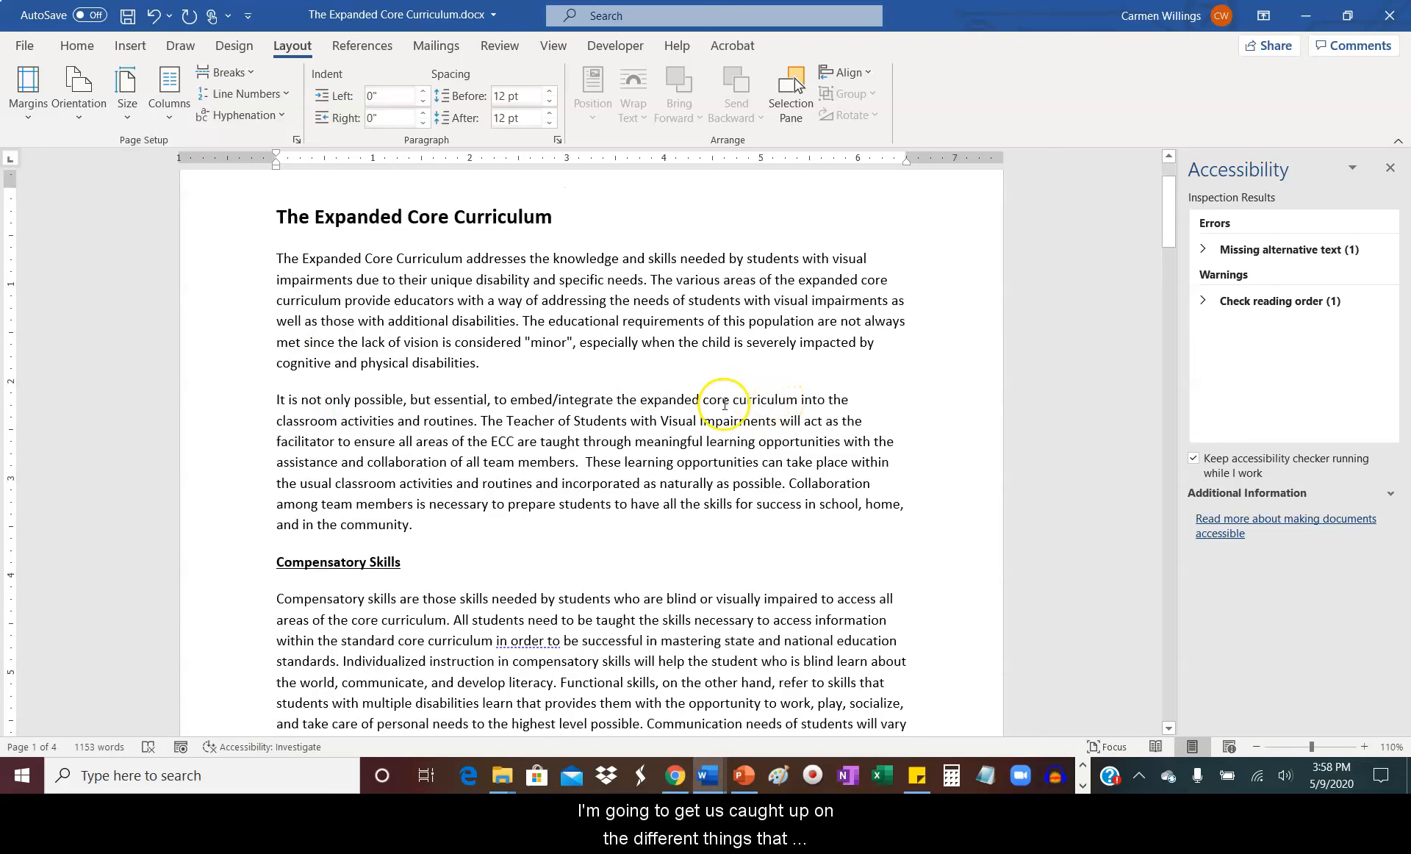
Step: Modify the Normal style so that its font is Arial
{"action": "left_click", "coordinate": [79, 50]}
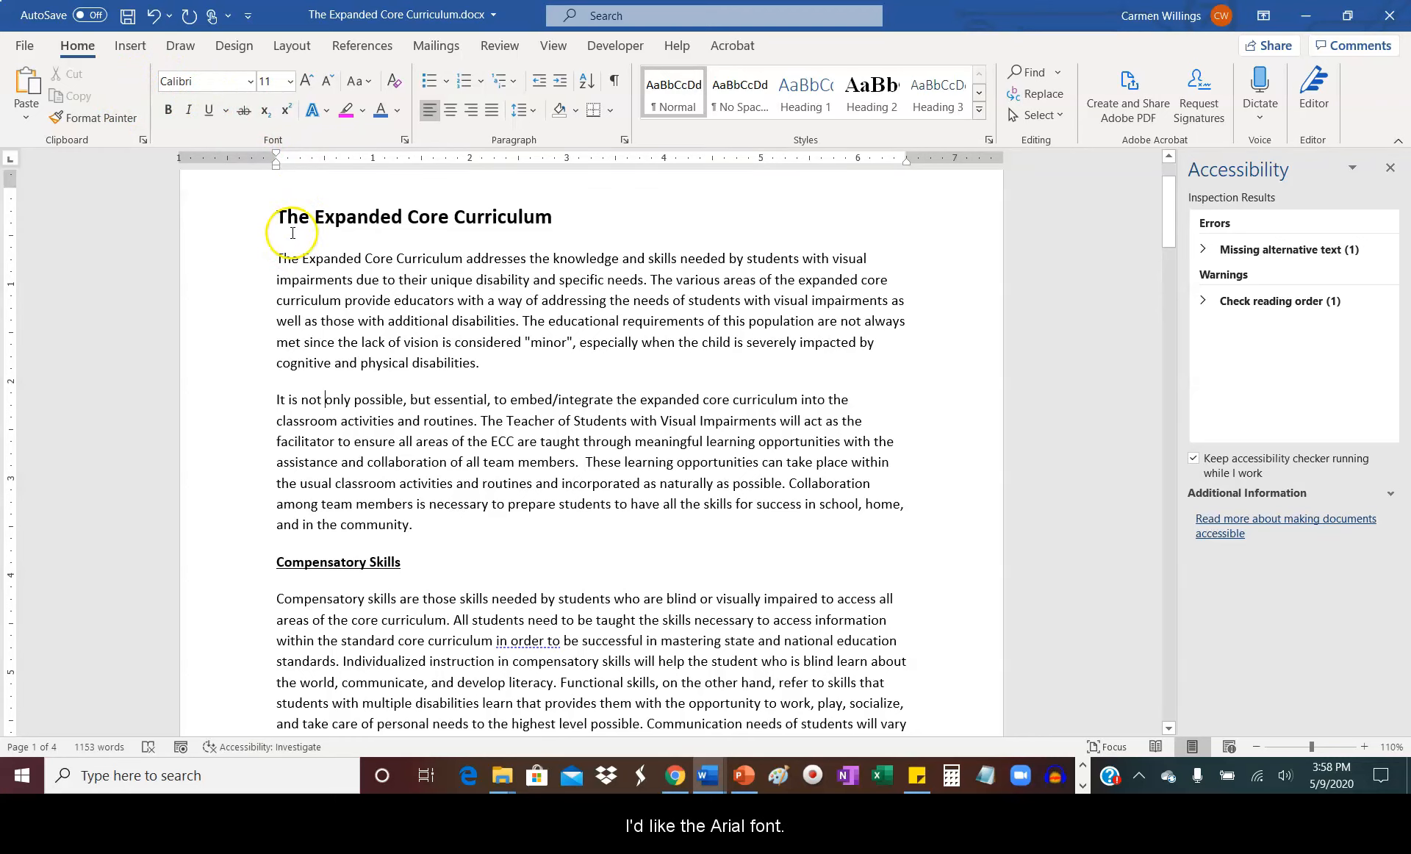
{"action": "key", "text": "ctrl+a"}
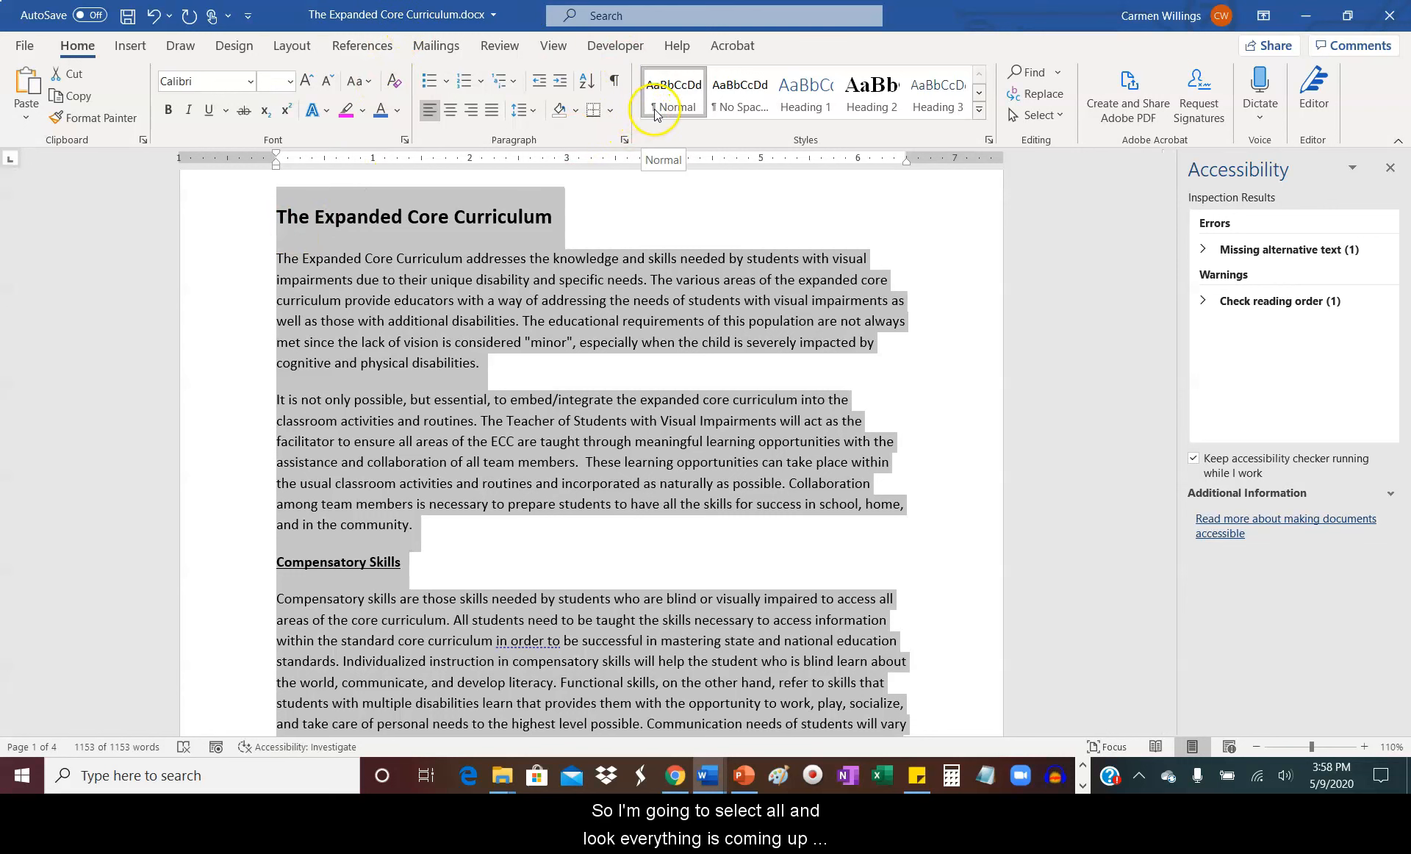
{"action": "left_click", "coordinate": [469, 217]}
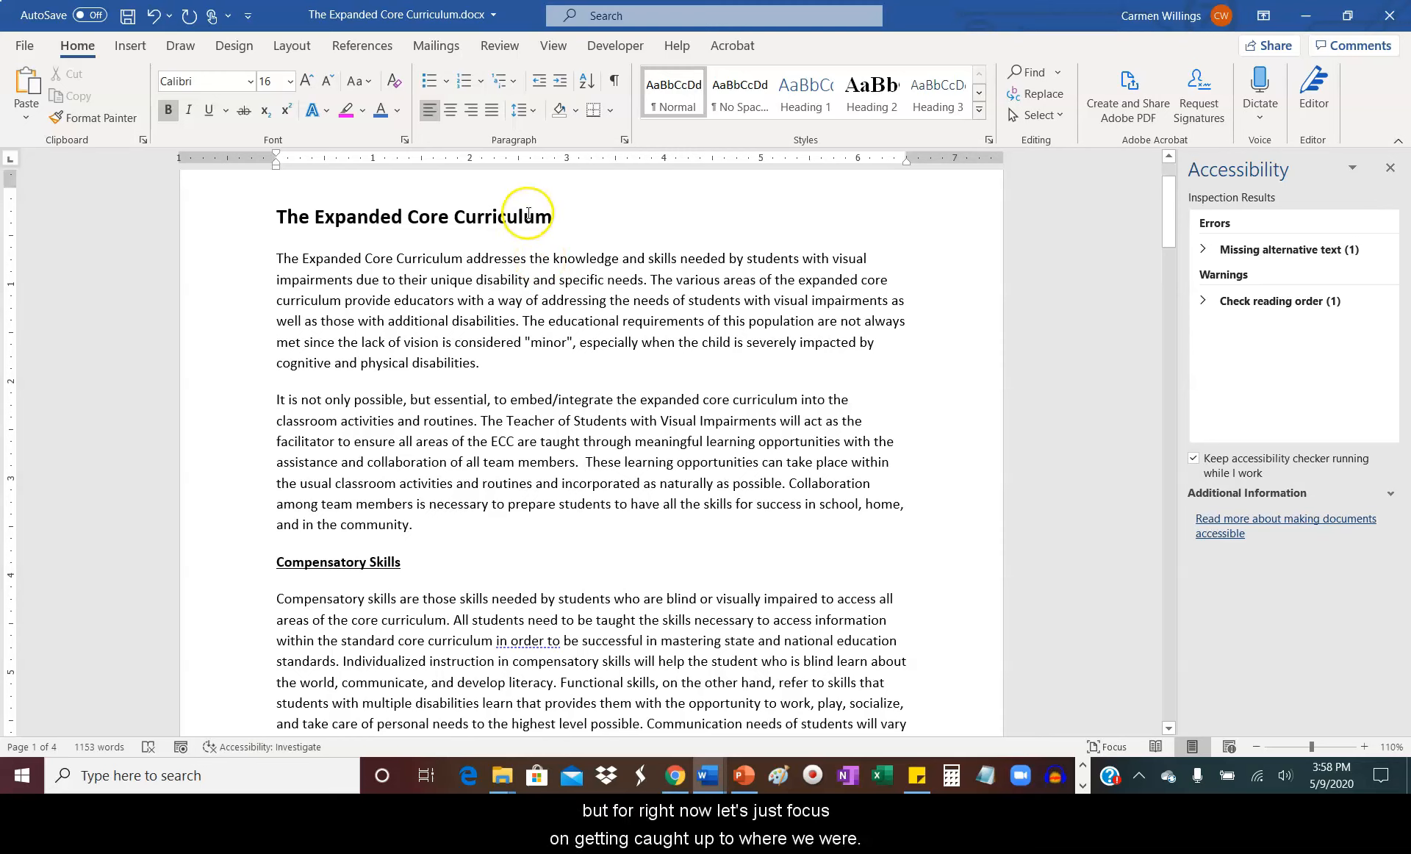
{"action": "right_click", "coordinate": [665, 93]}
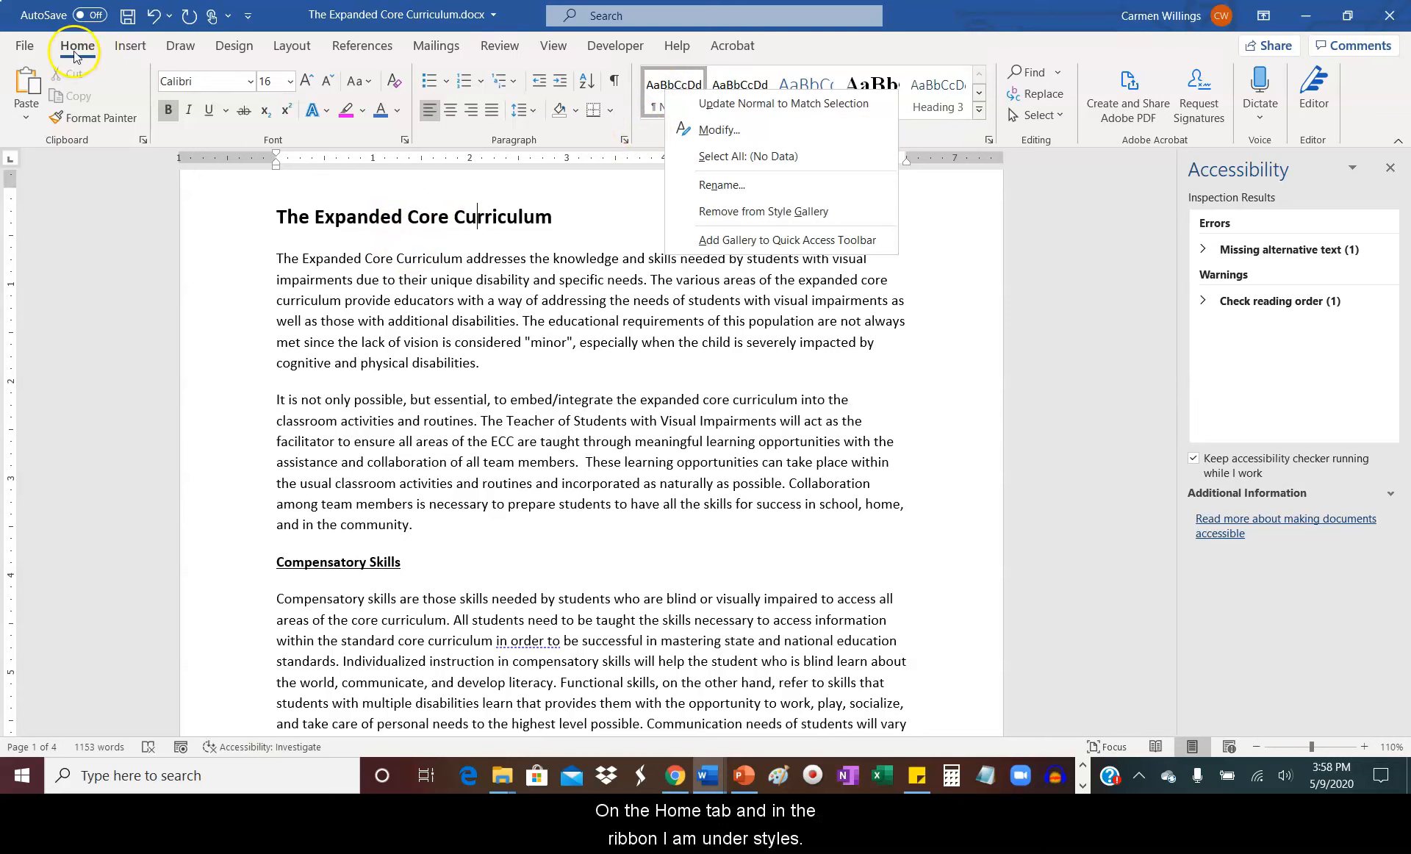
{"action": "left_click", "coordinate": [655, 136]}
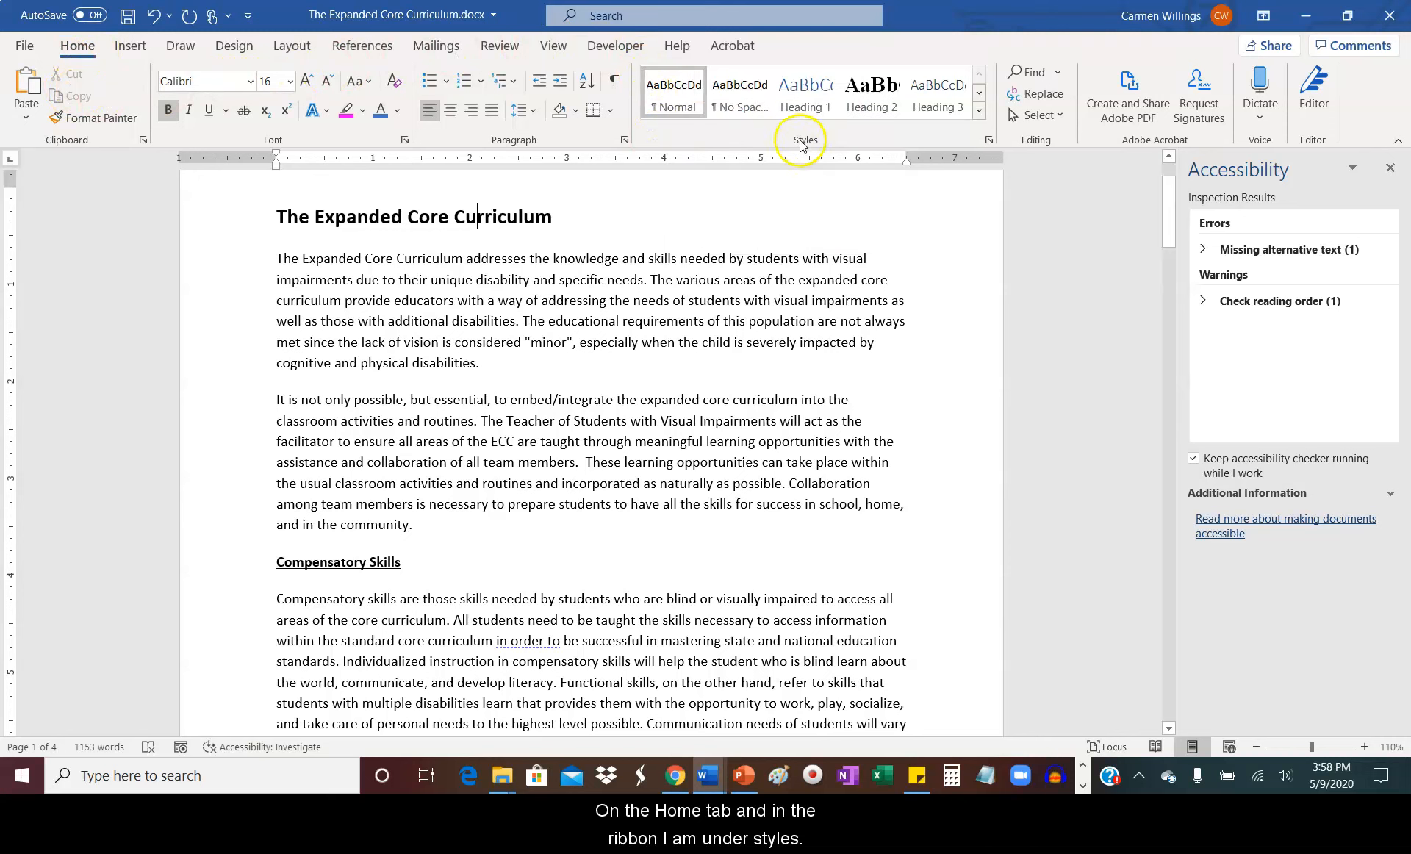
{"action": "right_click", "coordinate": [671, 98]}
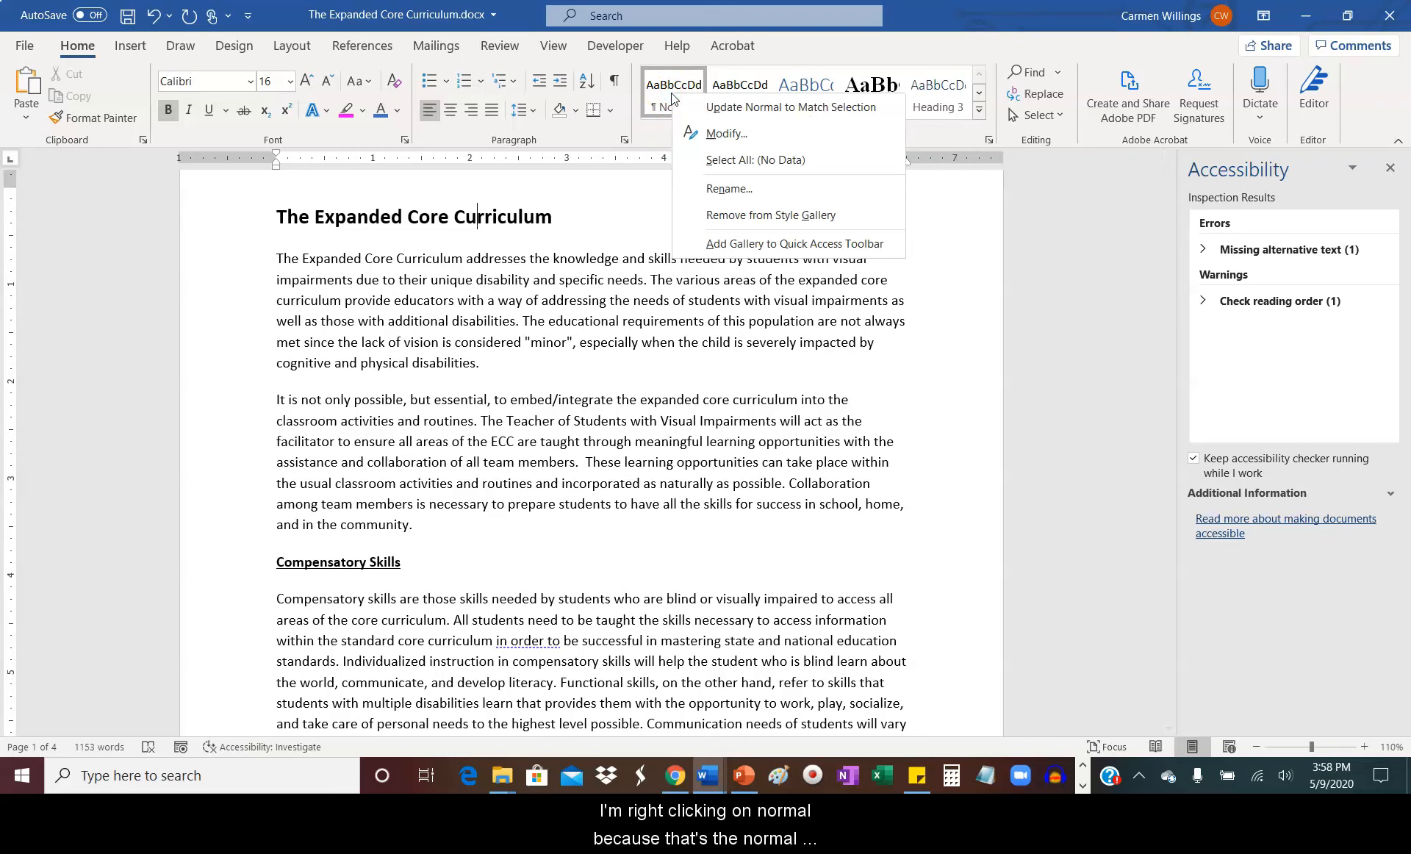
{"action": "left_click", "coordinate": [687, 136]}
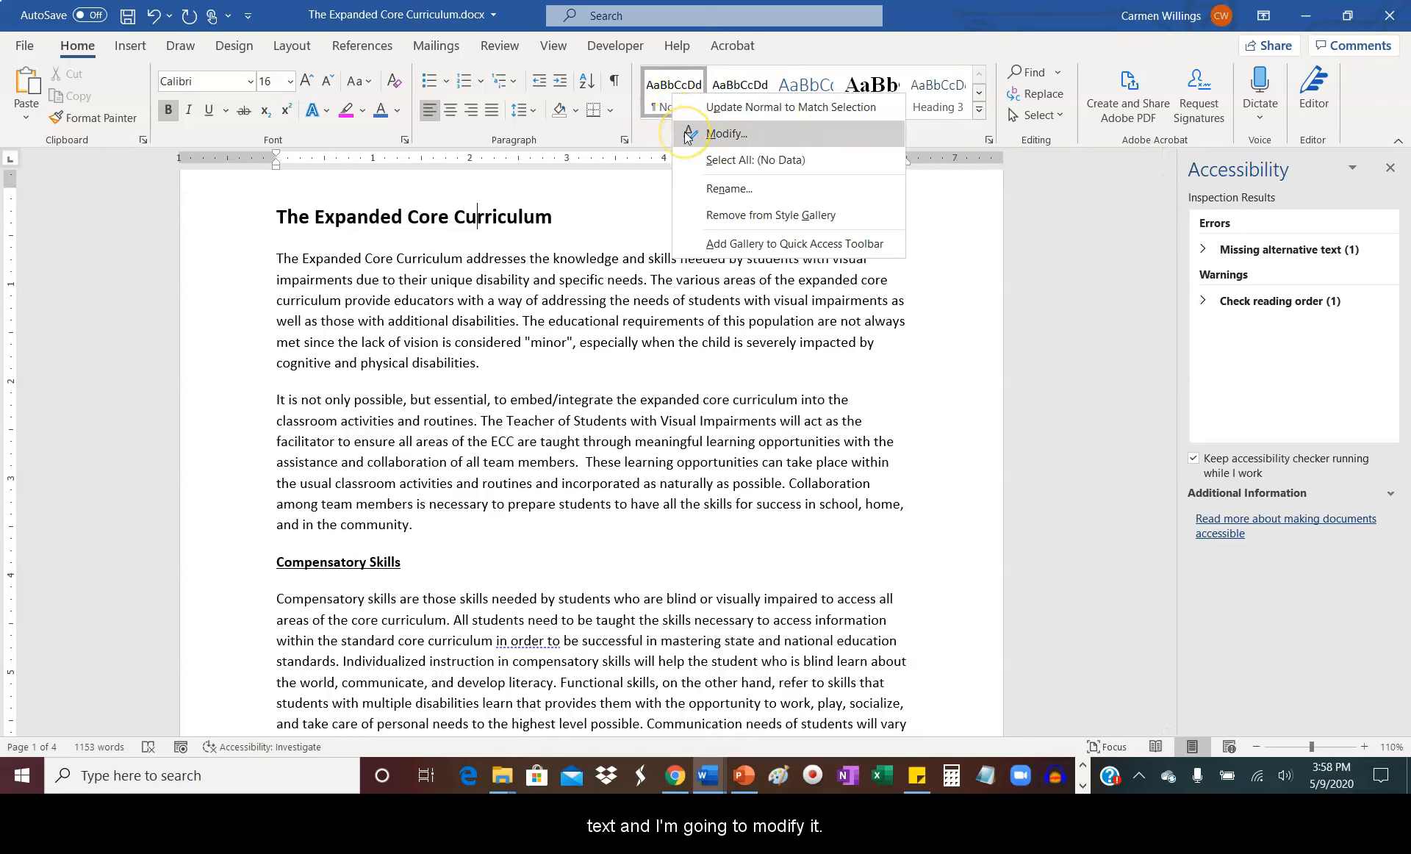
{"action": "left_click", "coordinate": [711, 135]}
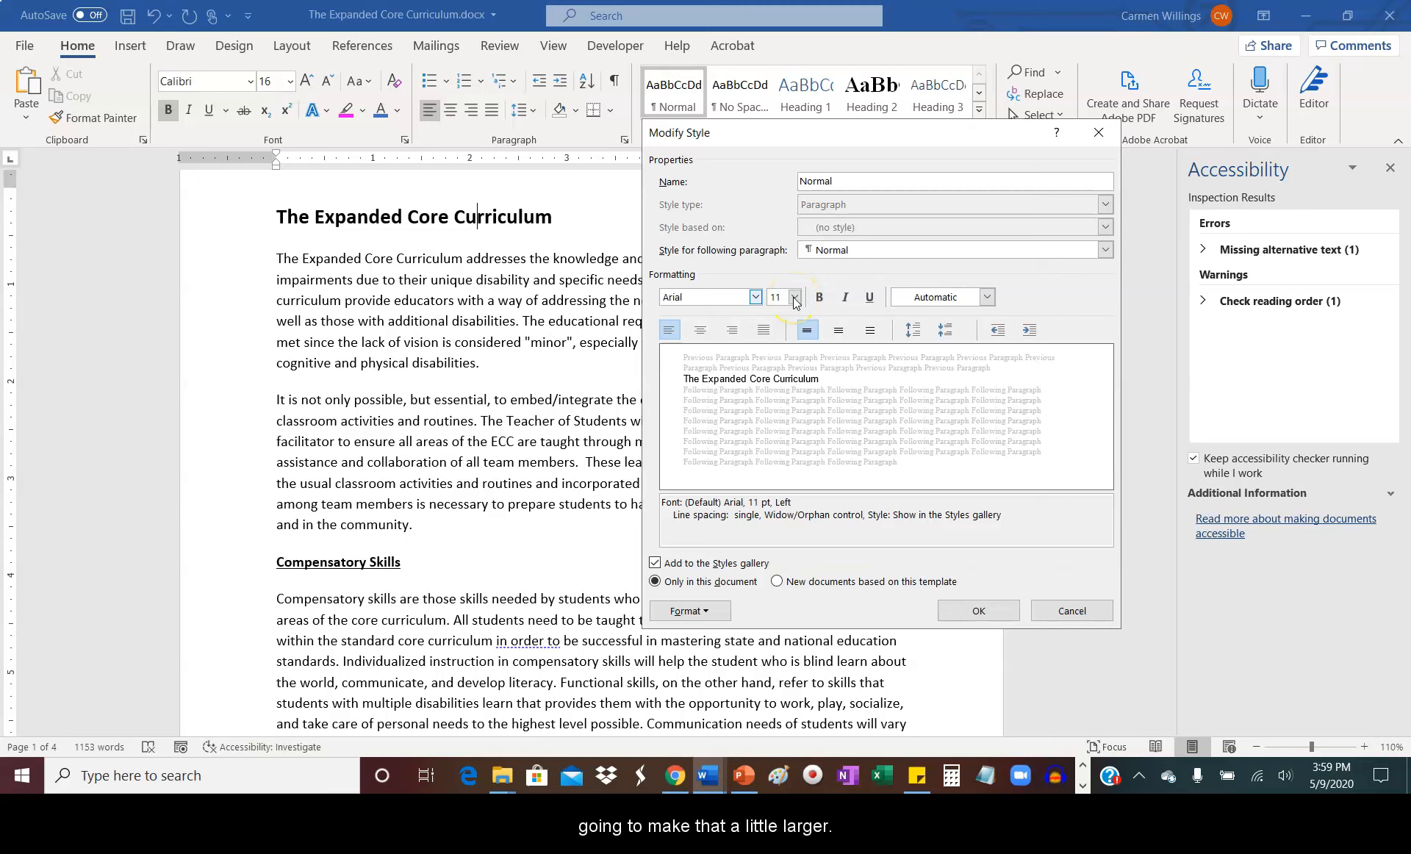
{"action": "left_click", "coordinate": [977, 611]}
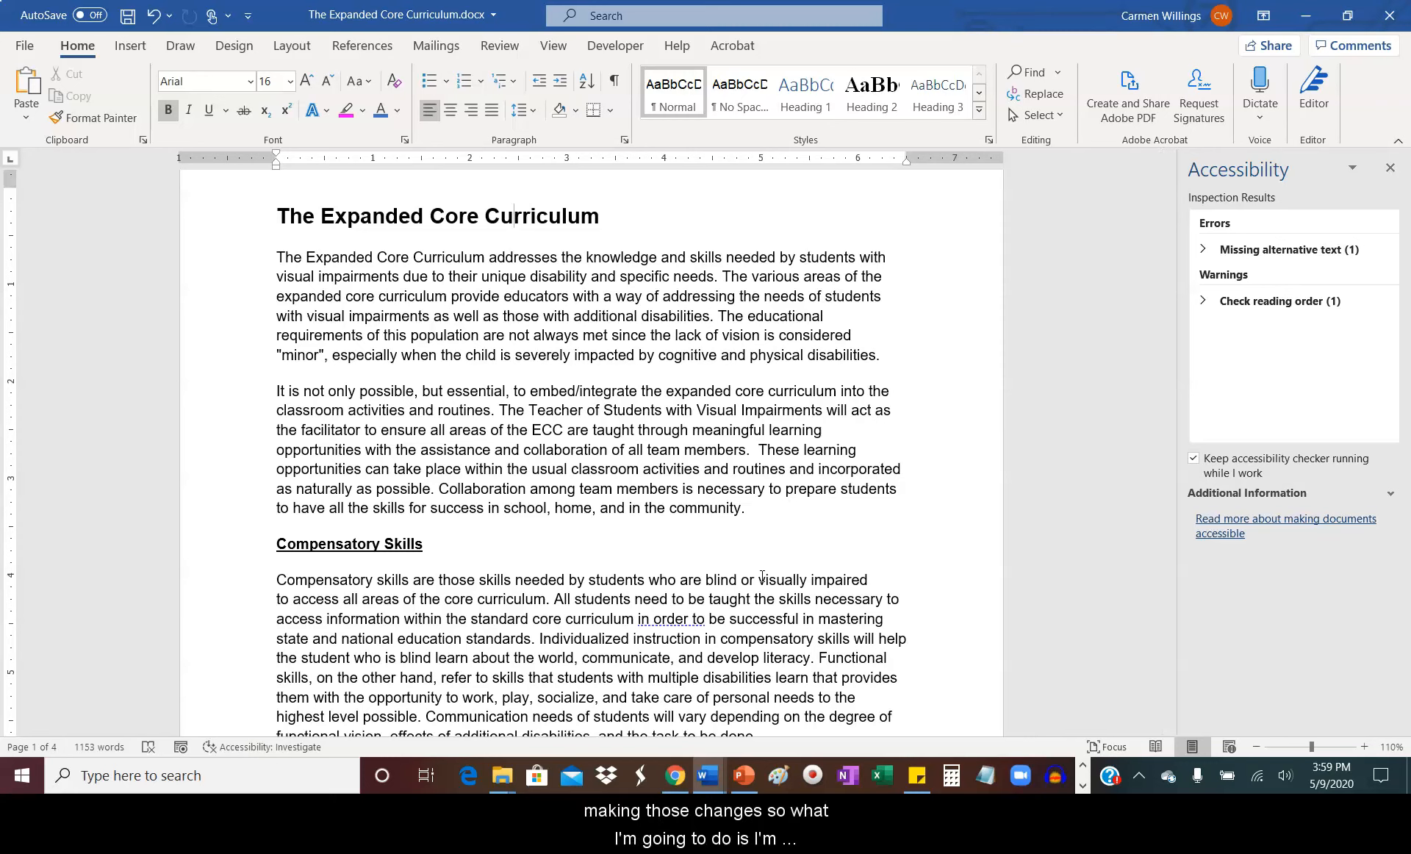
Step: Delete the empty line above the Sensory Efficiency heading
{"action": "left_click", "coordinate": [391, 372]}
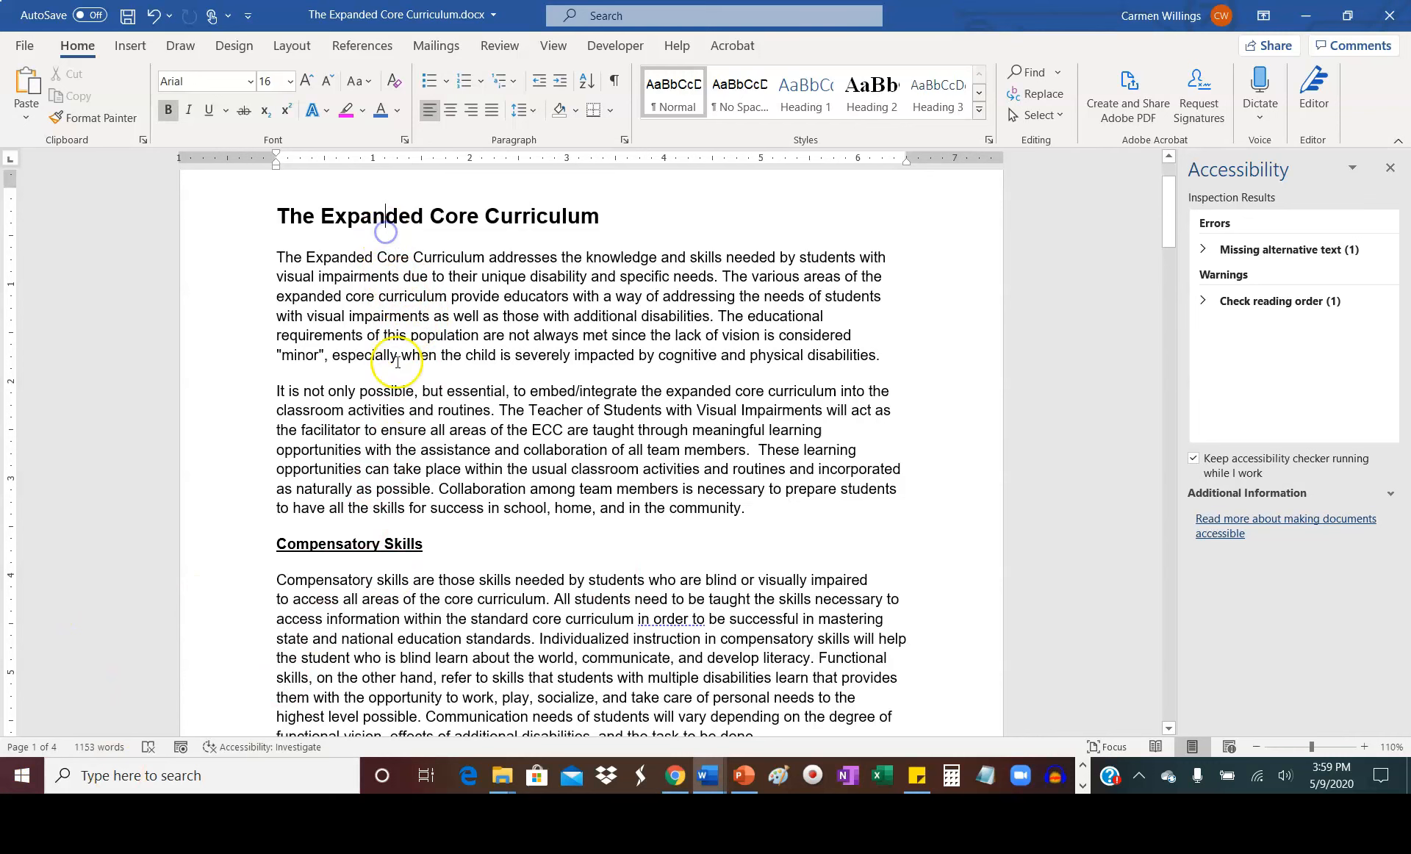
{"action": "left_click", "coordinate": [401, 528]}
{"action": "scroll", "coordinate": [400, 536], "scroll_direction": "down", "scroll_amount": 6}
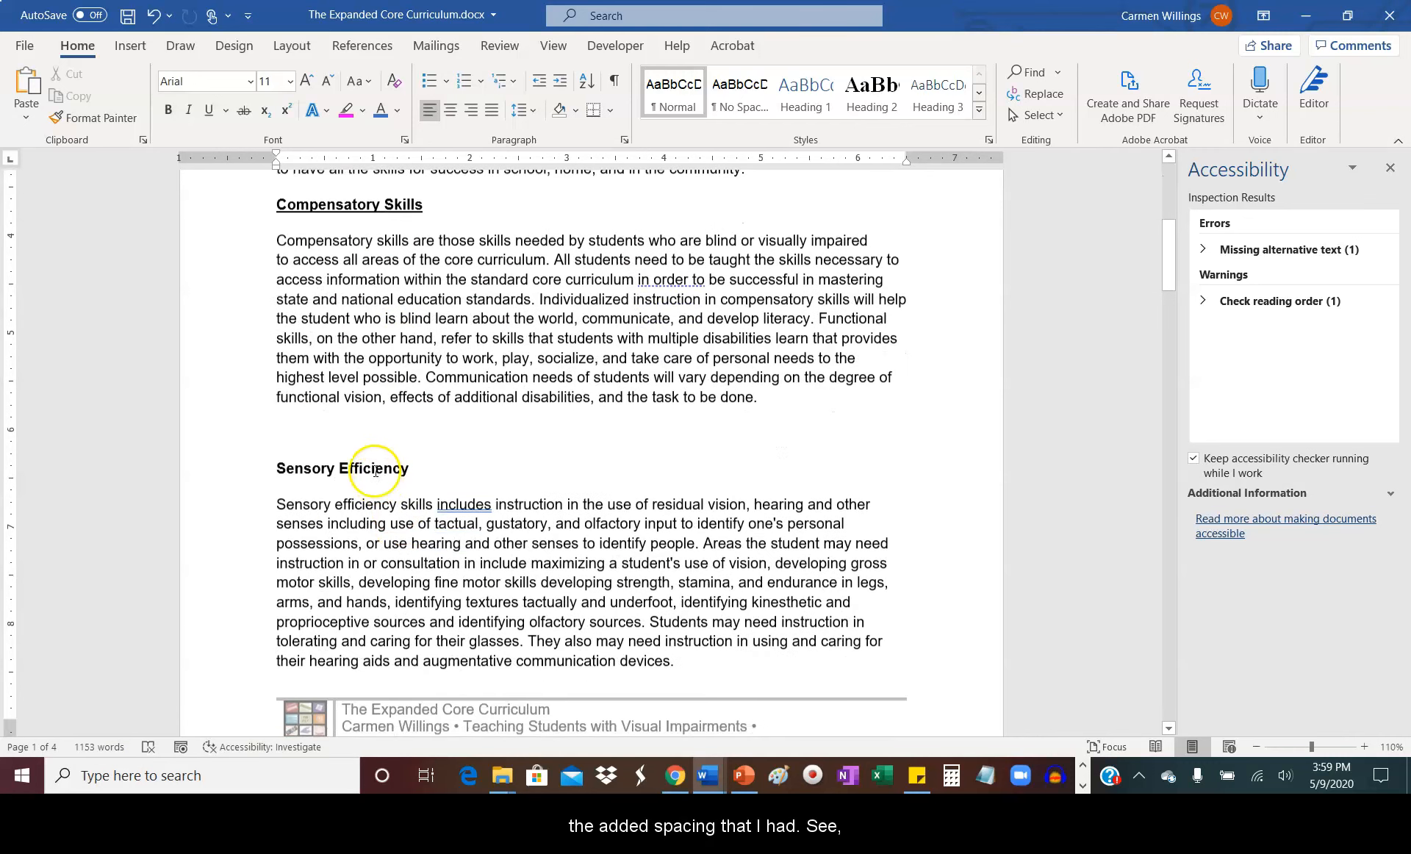
{"action": "left_click", "coordinate": [396, 439]}
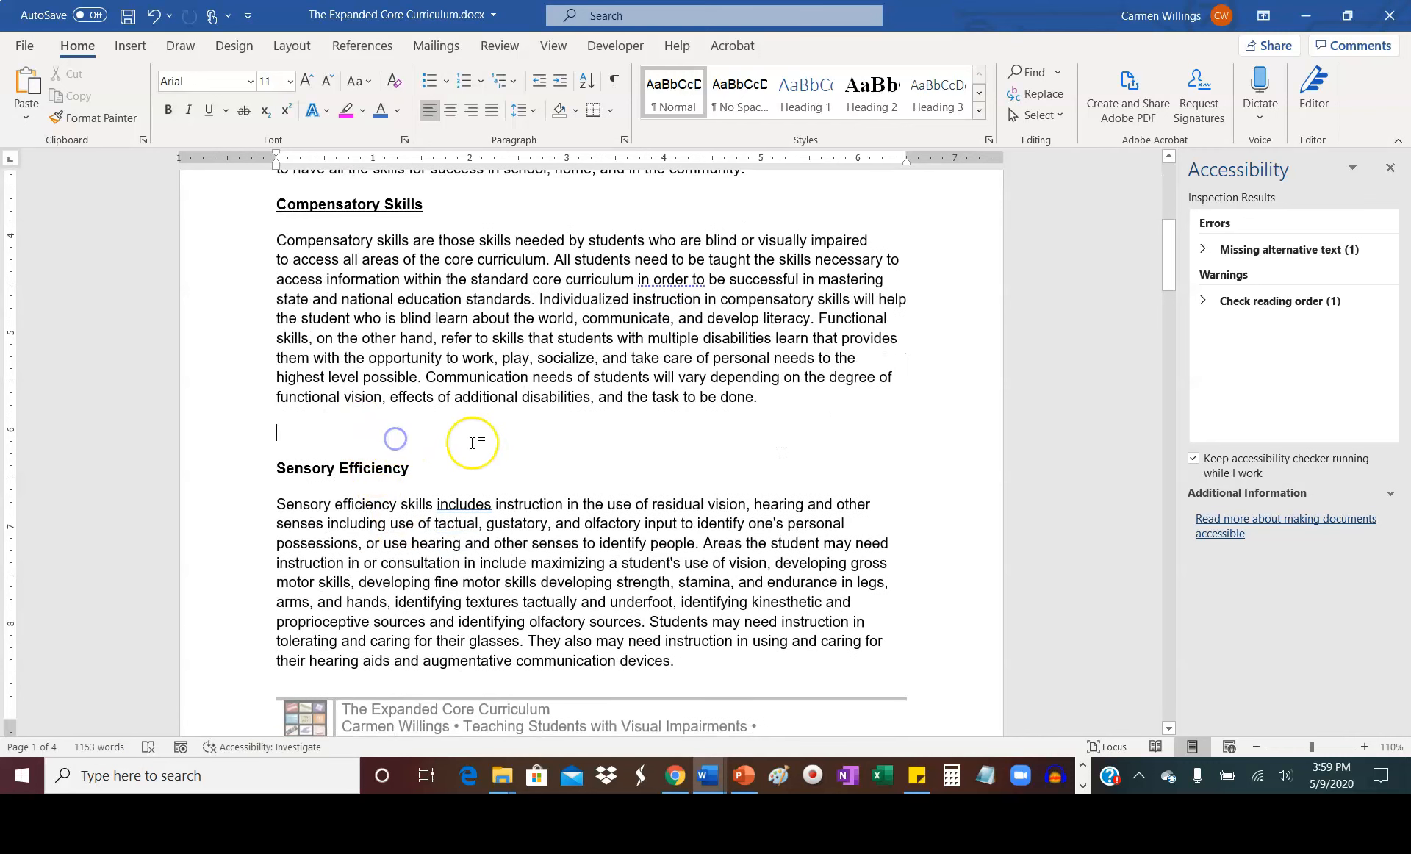
{"action": "scroll", "coordinate": [455, 441], "scroll_direction": "down", "scroll_amount": 8}
{"action": "left_click", "coordinate": [359, 461]}
{"action": "scroll", "coordinate": [360, 461], "scroll_direction": "down", "scroll_amount": 4}
Step: Delete the empty lines above the Orientation & Mobility and Independent Living Skills headings
{"action": "left_click", "coordinate": [310, 474]}
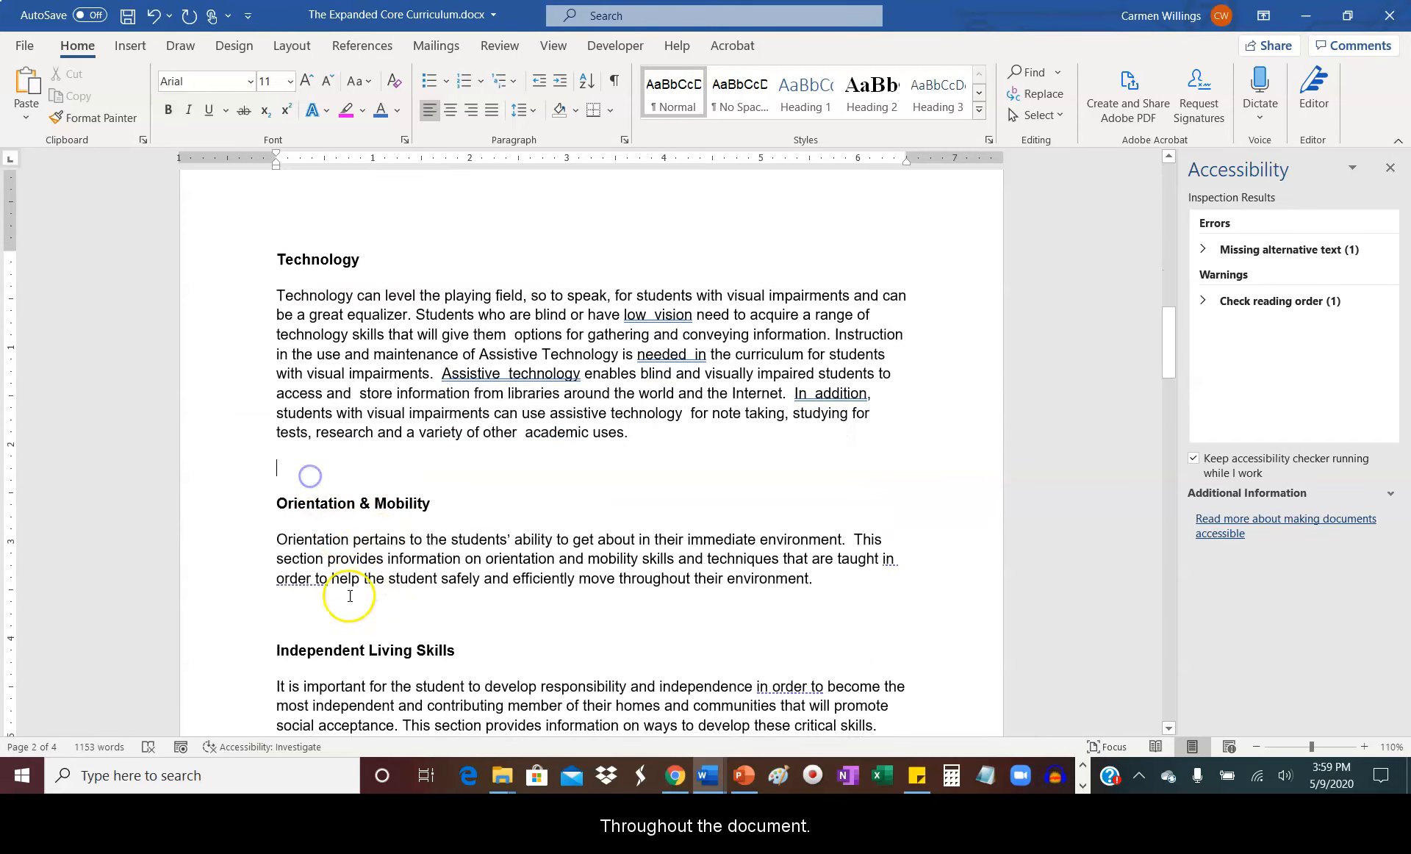
{"action": "key", "text": "BackSpace"}
{"action": "left_click", "coordinate": [298, 599]}
{"action": "key", "text": "BackSpace"}
Step: Delete the empty lines above the Social Skills, Recreation & Leisure Skills and Career & Vocational headings
{"action": "scroll", "coordinate": [470, 599], "scroll_direction": "down", "scroll_amount": 3}
{"action": "left_click", "coordinate": [348, 497]}
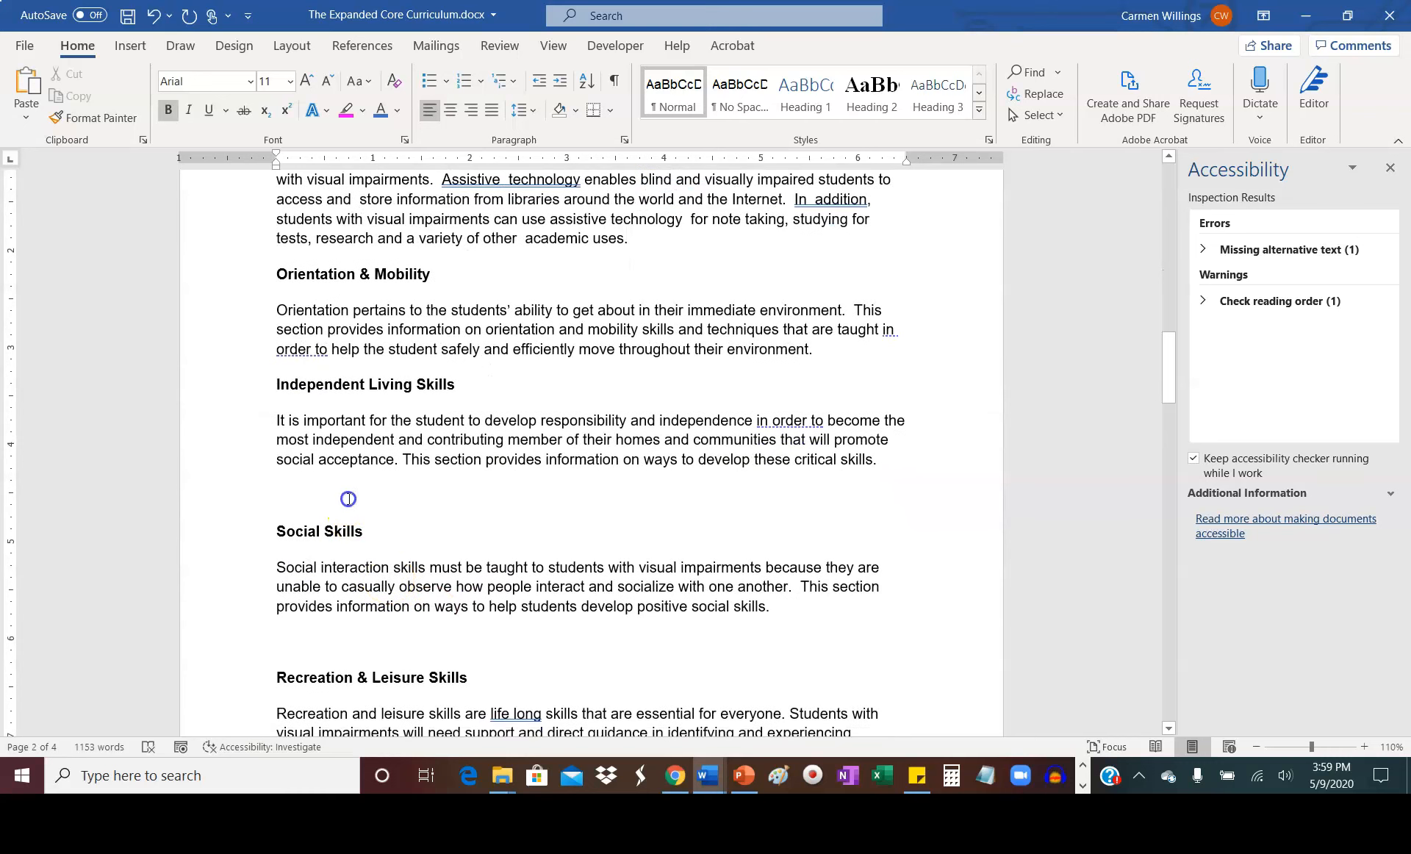
{"action": "key", "text": "Delete"}
{"action": "scroll", "coordinate": [404, 611], "scroll_direction": "down", "scroll_amount": 3}
{"action": "left_click", "coordinate": [341, 453]}
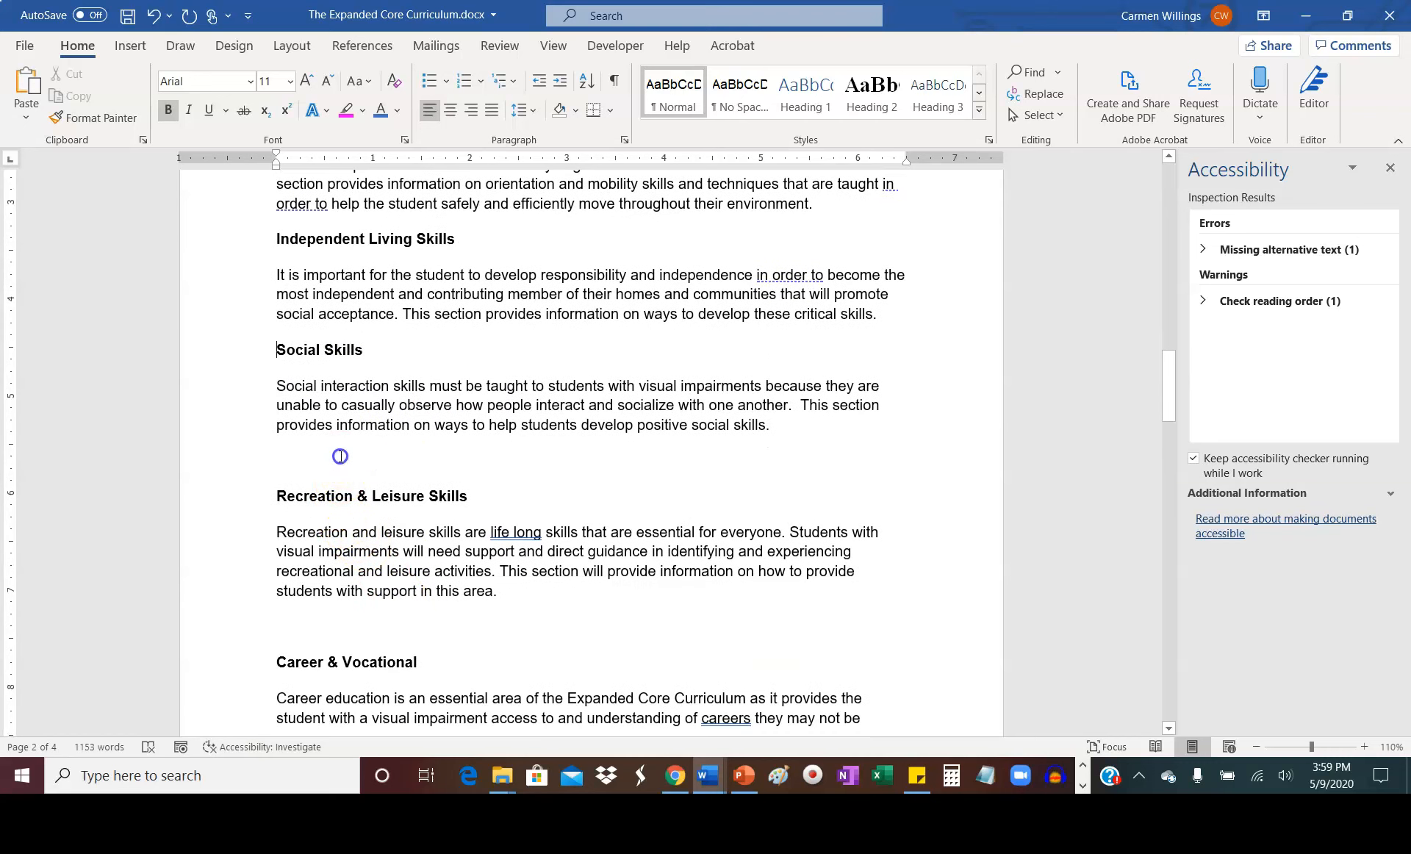
{"action": "key", "text": "Delete"}
{"action": "left_click", "coordinate": [314, 589]}
{"action": "key", "text": "Delete"}
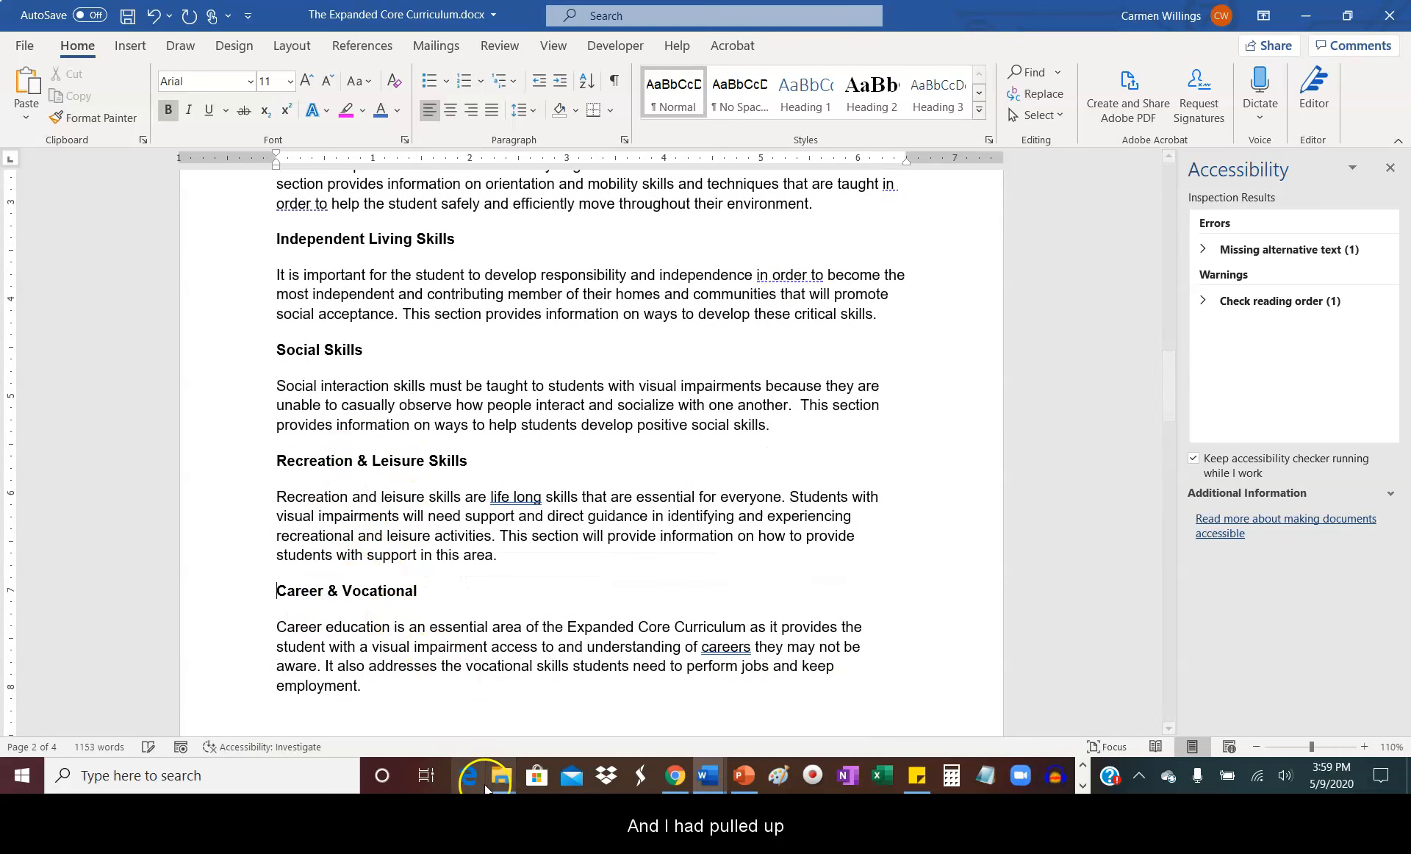
Step: Consult the accessibility checklist in the sticky note and look through the document for text in all caps
{"action": "left_click", "coordinate": [915, 776]}
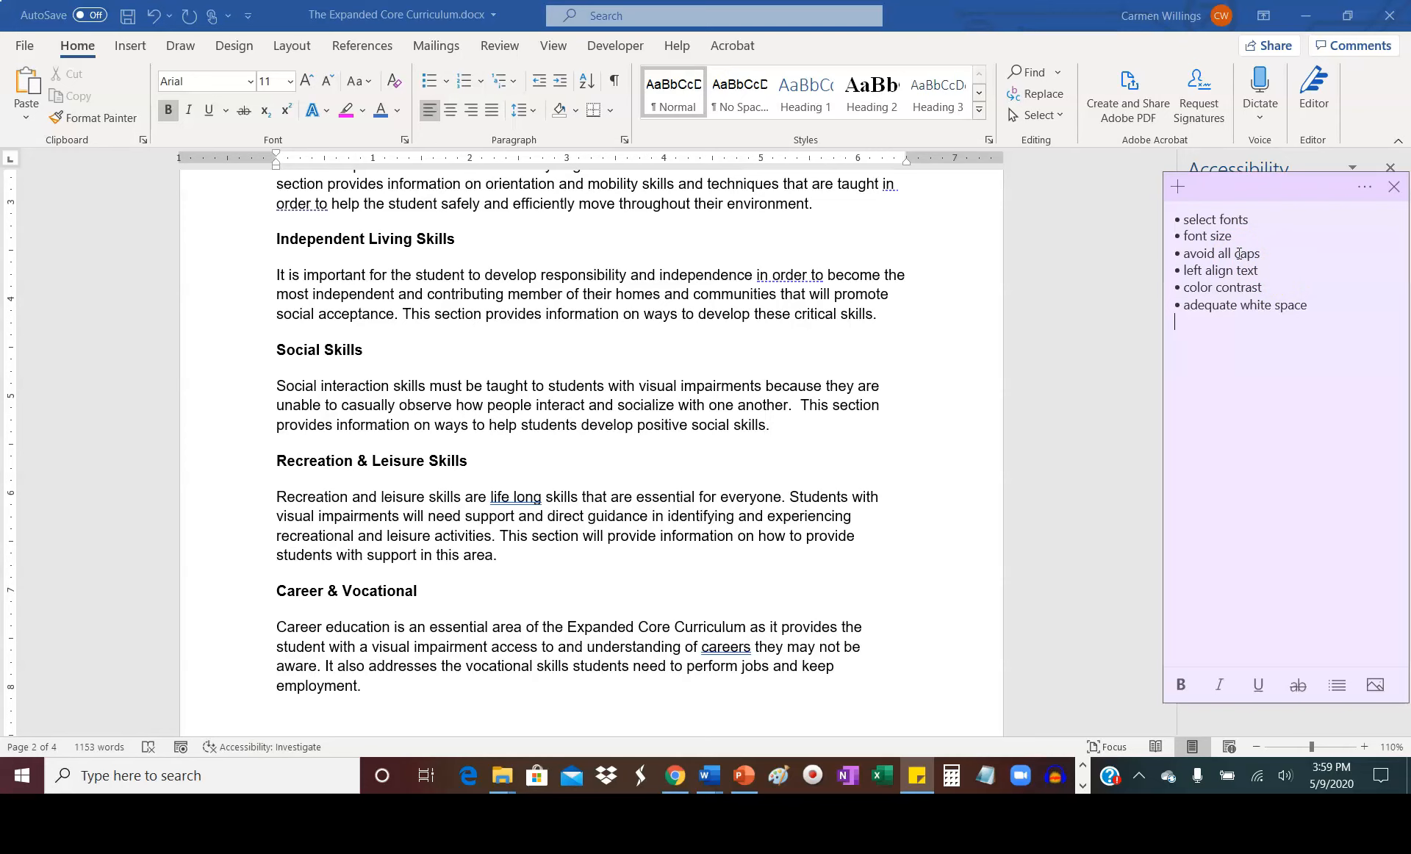
{"action": "left_click", "coordinate": [679, 498]}
{"action": "scroll", "coordinate": [680, 498], "scroll_direction": "up", "scroll_amount": 8}
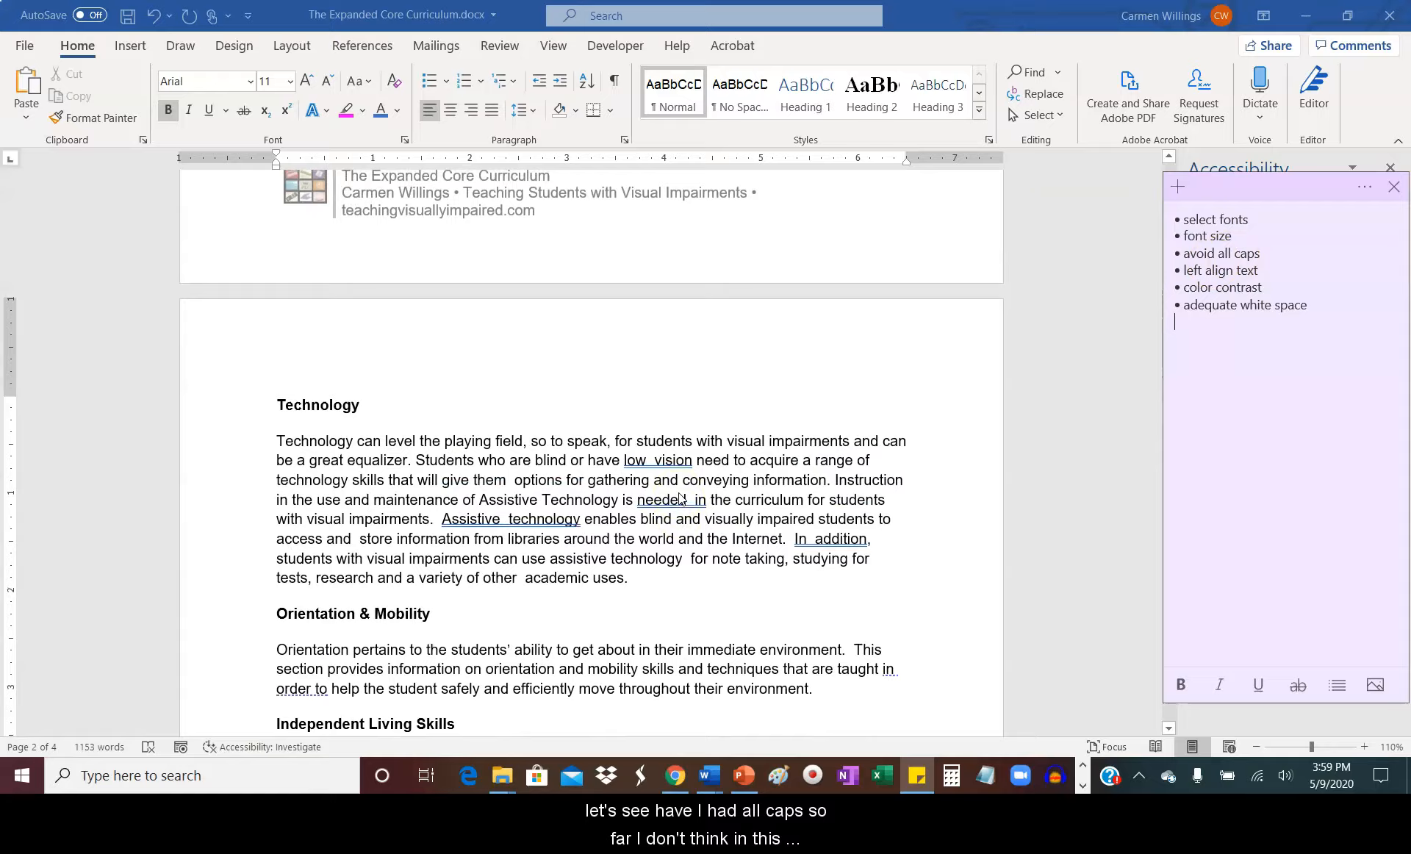
{"action": "scroll", "coordinate": [680, 497], "scroll_direction": "up", "scroll_amount": 8}
{"action": "scroll", "coordinate": [680, 498], "scroll_direction": "down", "scroll_amount": 15}
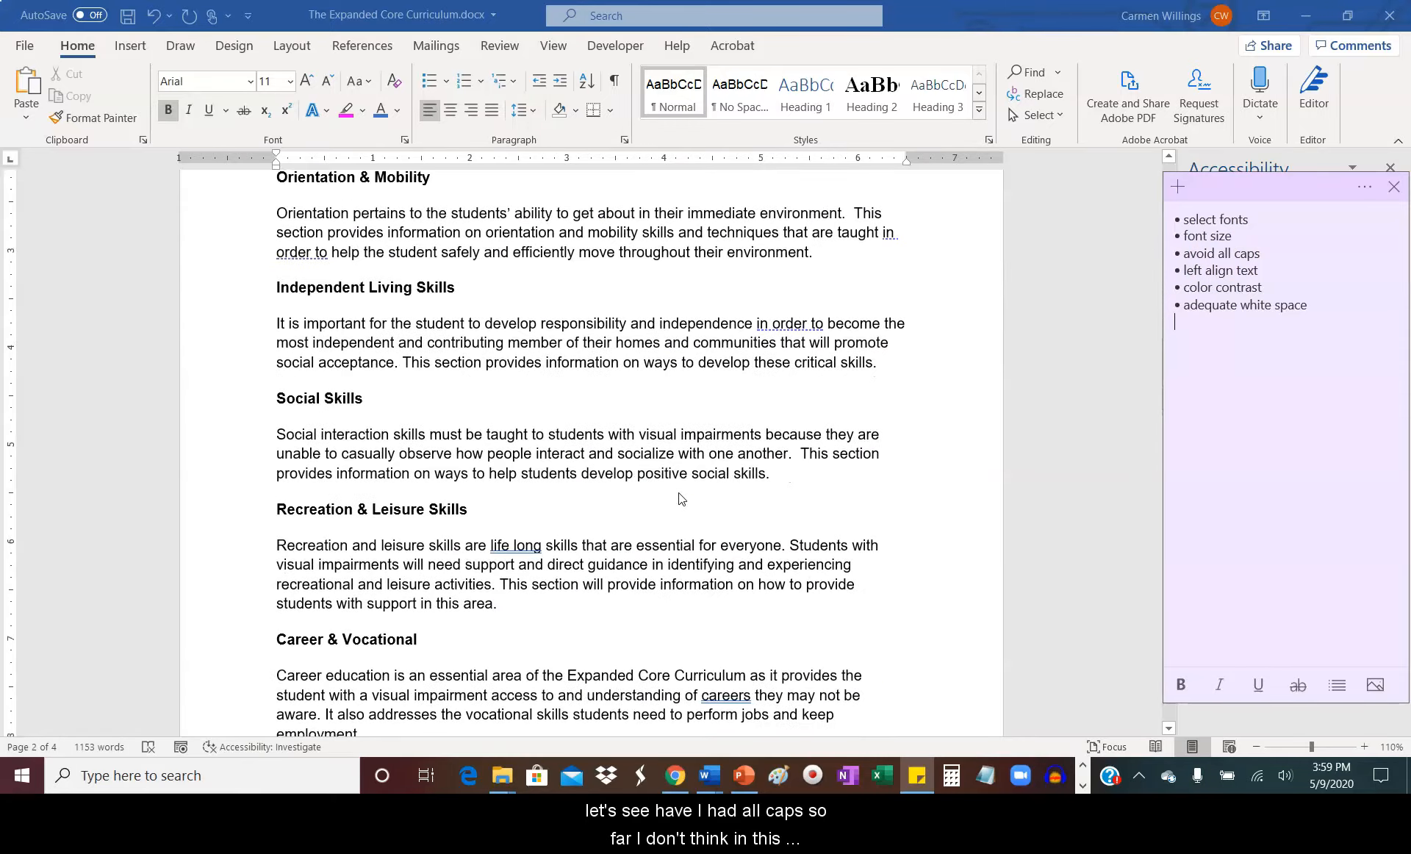
{"action": "scroll", "coordinate": [682, 499], "scroll_direction": "down", "scroll_amount": 15}
Step: Delete the empty lines below the Self Determination heading and above the More Online Resources heading
{"action": "left_click", "coordinate": [400, 216]}
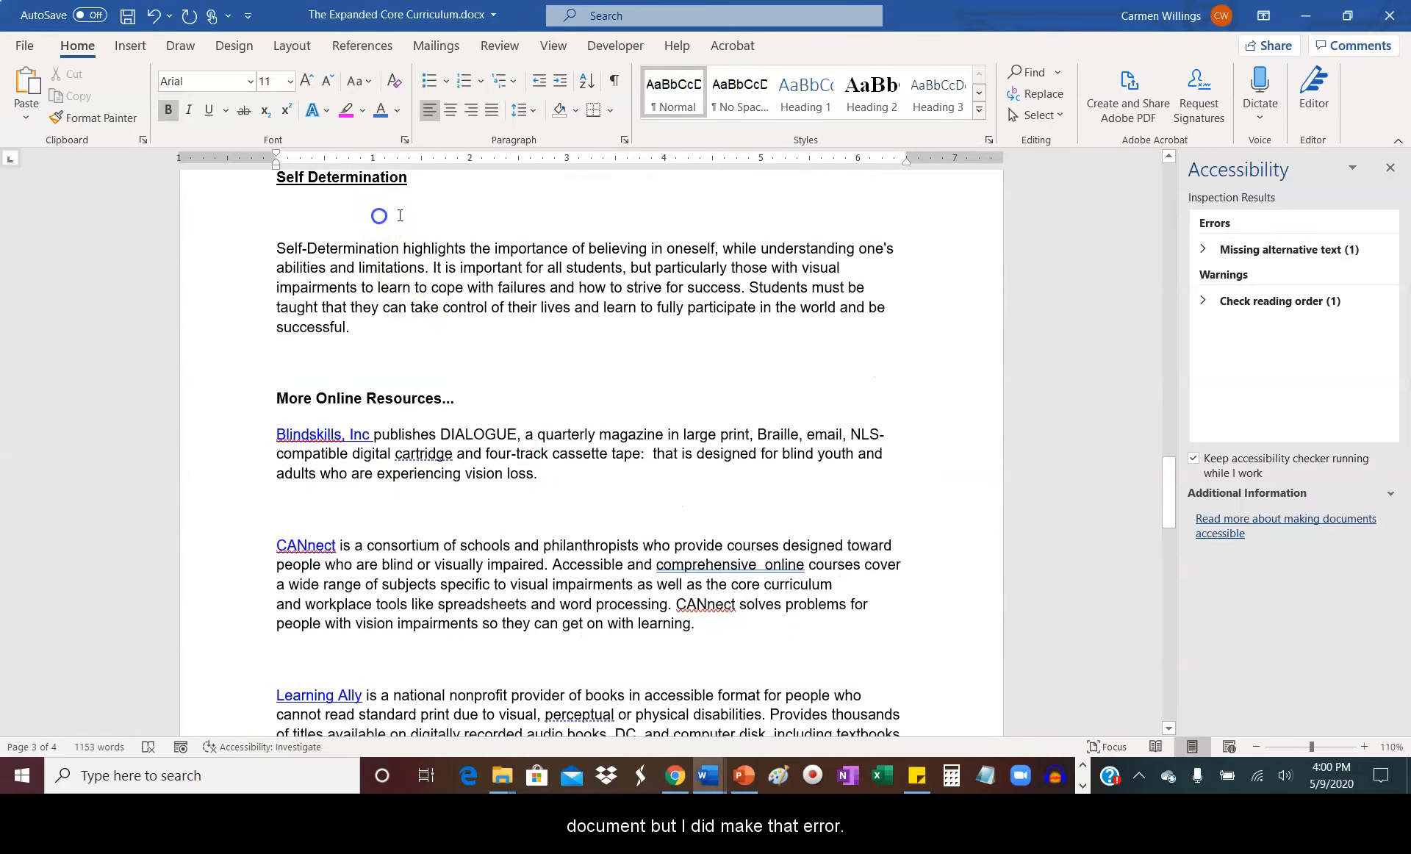
{"action": "key", "text": "Delete"}
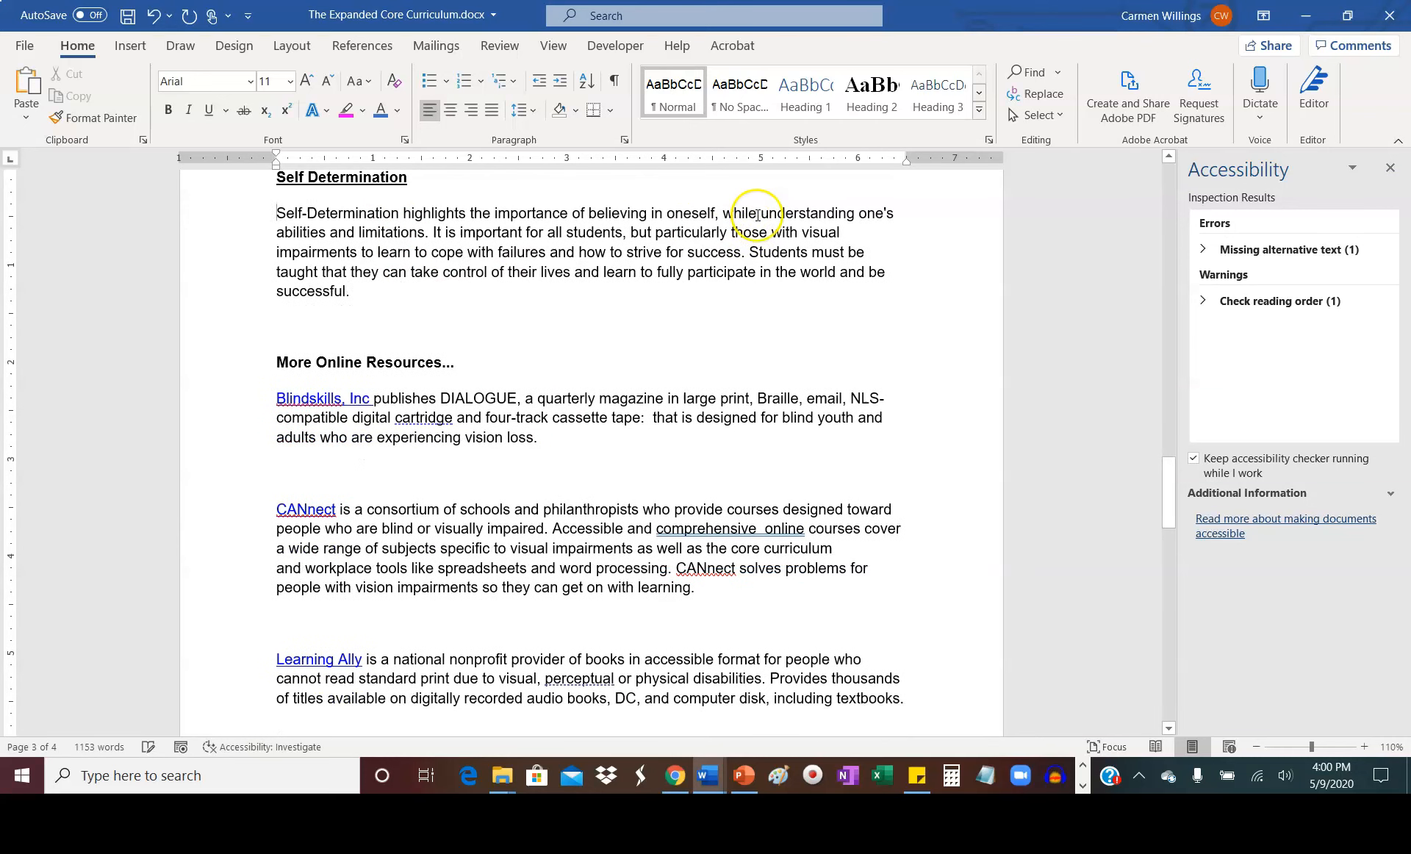
{"action": "left_click", "coordinate": [337, 341]}
{"action": "key", "text": "Delete"}
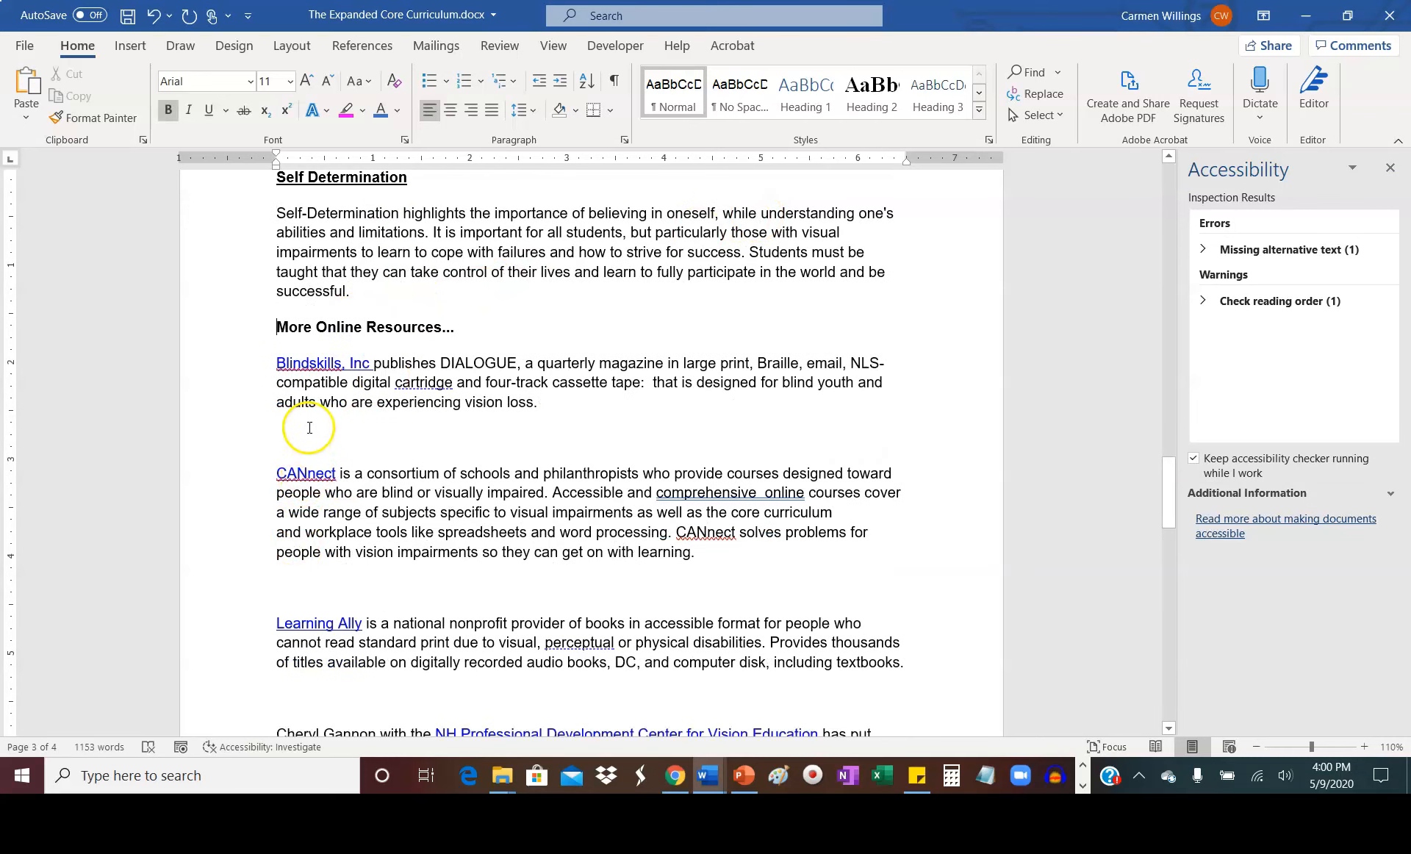
{"action": "left_click", "coordinate": [310, 402]}
{"action": "key", "text": "BackSpace"}
{"action": "key", "text": "ctrl+z"}
Step: Delete the empty lines above the CANnect, Learning Ally and NH Professional Development Center paragraphs
{"action": "left_click", "coordinate": [302, 437]}
{"action": "key", "text": "Delete"}
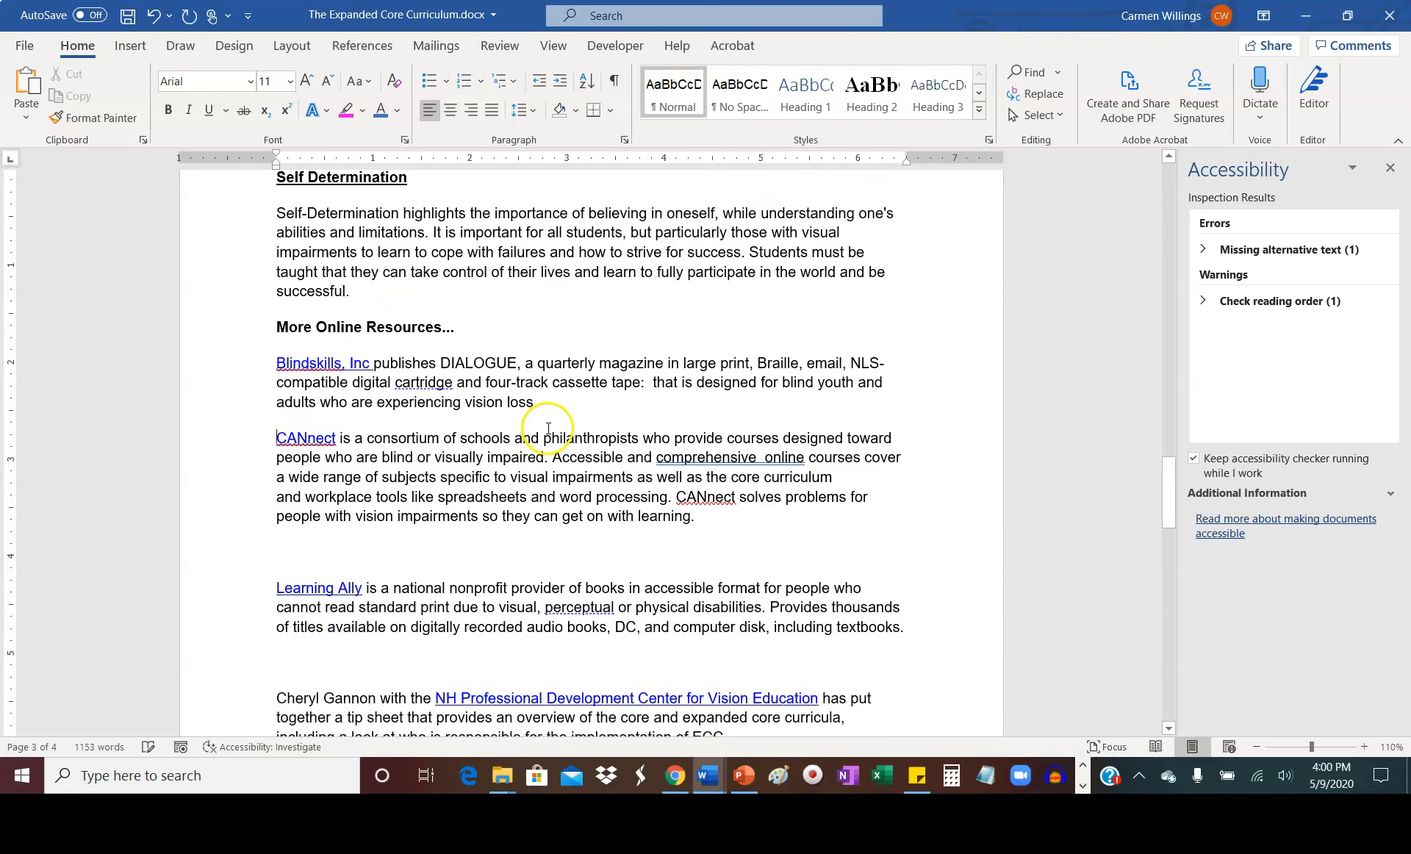
{"action": "left_click", "coordinate": [369, 562]}
{"action": "key", "text": "Delete"}
{"action": "left_click", "coordinate": [321, 632]}
{"action": "key", "text": "Delete"}
Step: Delete the empty lines above the Paths to Literacy paragraph and above the closing italic quotation
{"action": "scroll", "coordinate": [440, 597], "scroll_direction": "down", "scroll_amount": 4}
{"action": "left_click", "coordinate": [356, 450]}
{"action": "key", "text": "Delete"}
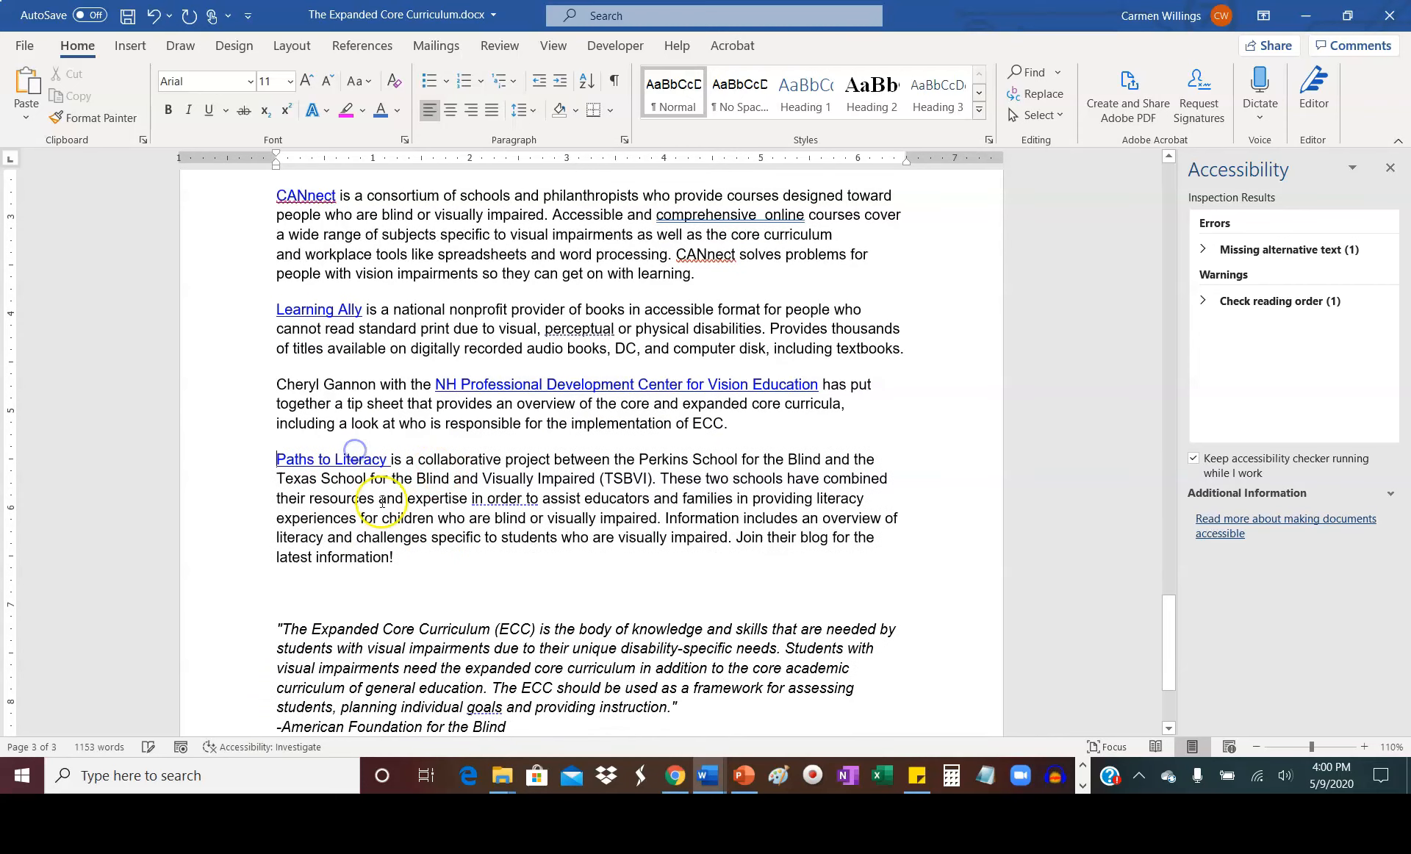
{"action": "left_click", "coordinate": [312, 596]}
{"action": "key", "text": "Delete"}
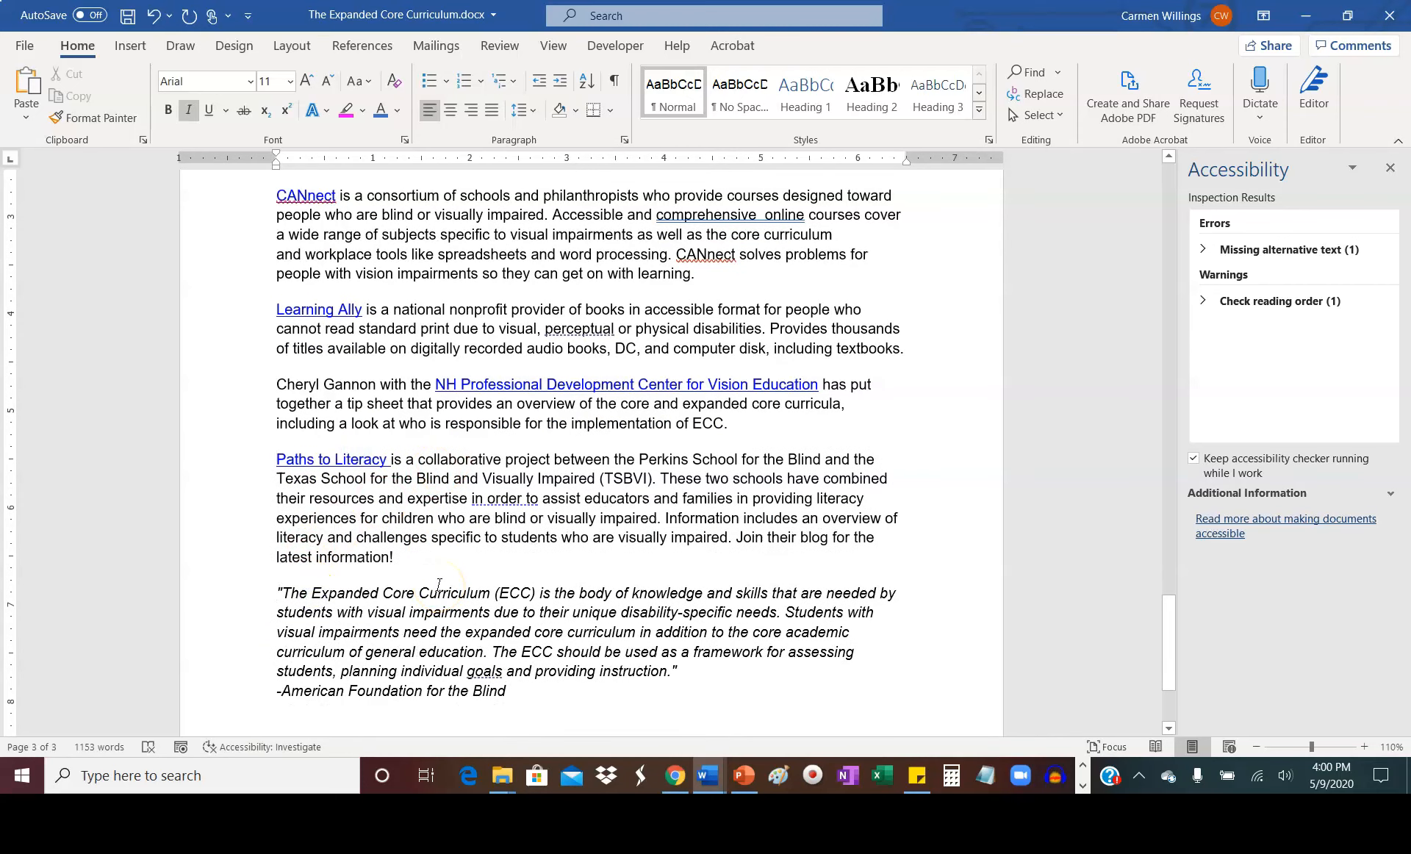
Step: Review the spacing from the end of the document back to its title and reopen the sticky note checklist
{"action": "scroll", "coordinate": [439, 585], "scroll_direction": "up", "scroll_amount": 4}
{"action": "scroll", "coordinate": [434, 577], "scroll_direction": "down", "scroll_amount": 7}
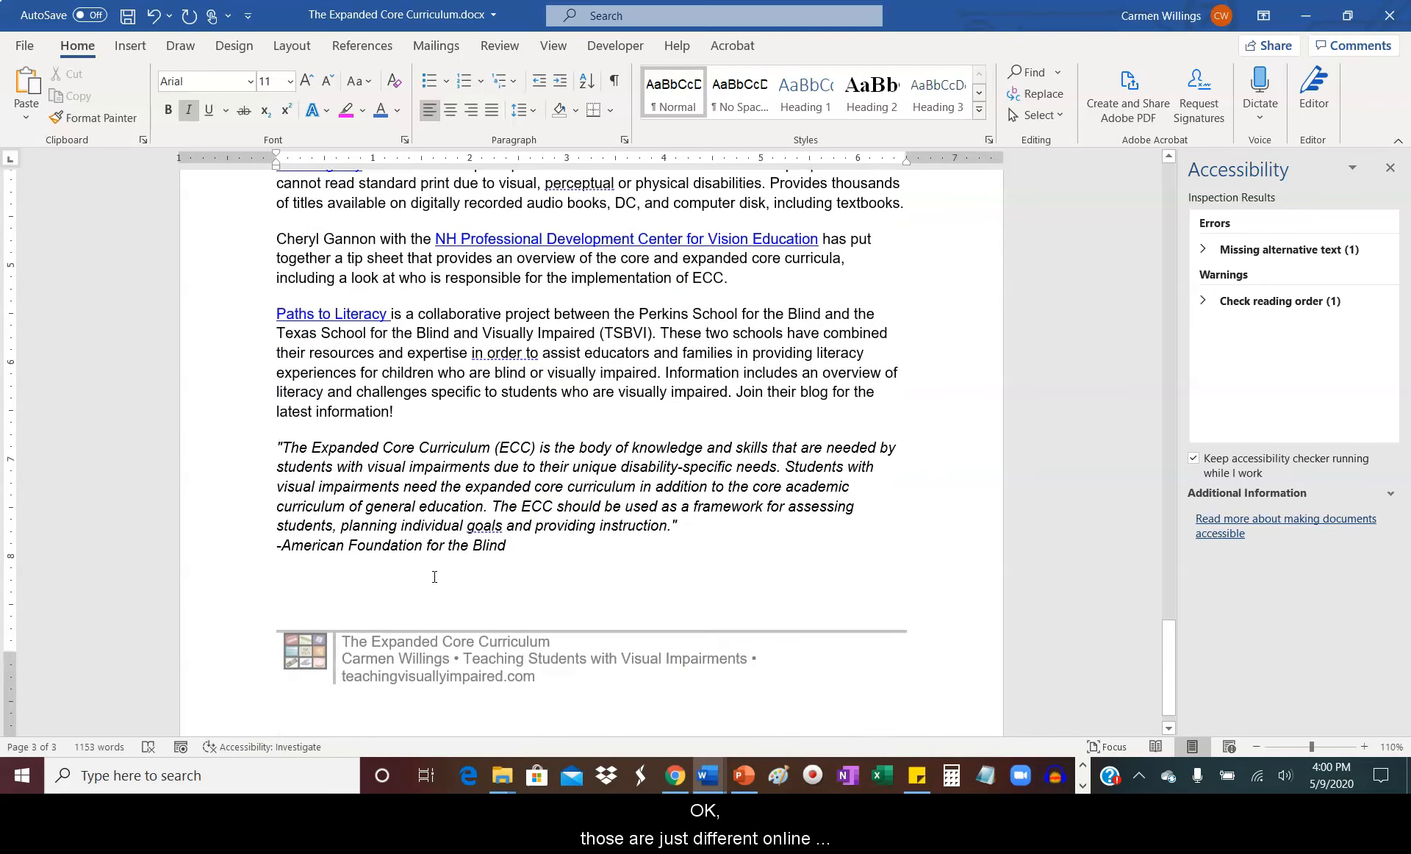
{"action": "scroll", "coordinate": [473, 500], "scroll_direction": "up", "scroll_amount": 20}
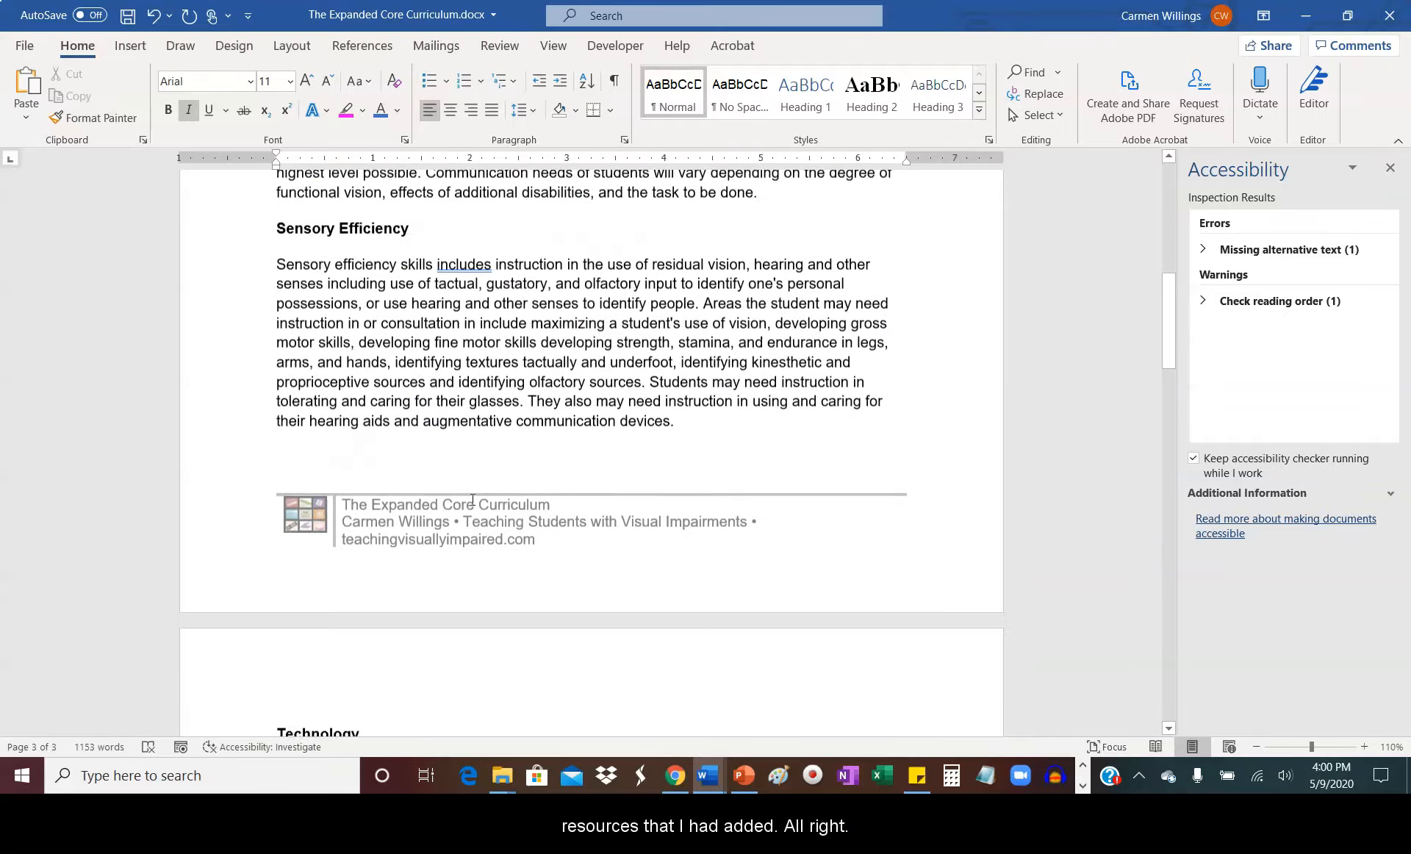
{"action": "scroll", "coordinate": [472, 499], "scroll_direction": "up", "scroll_amount": 10}
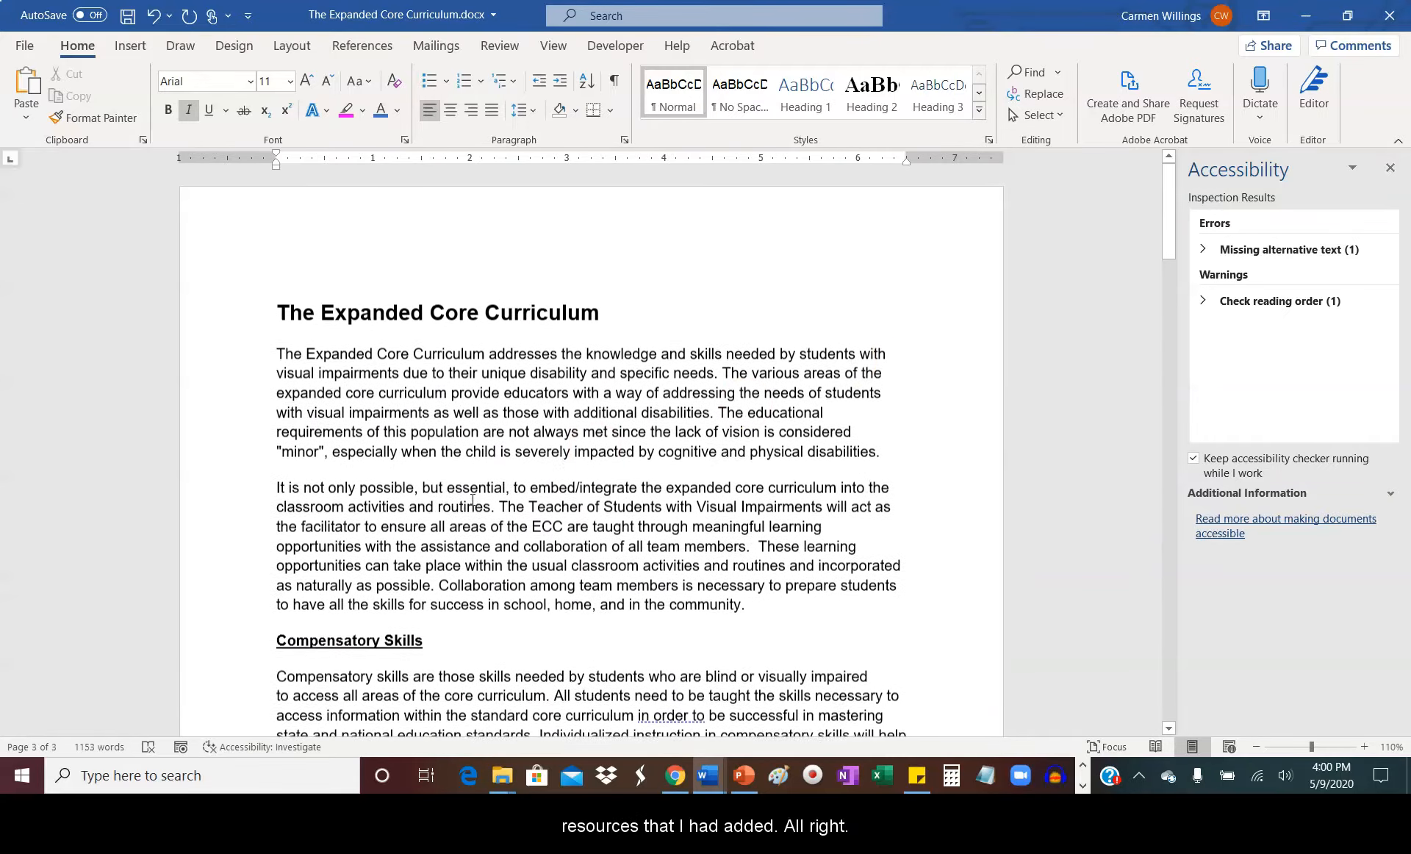
{"action": "left_click", "coordinate": [918, 775]}
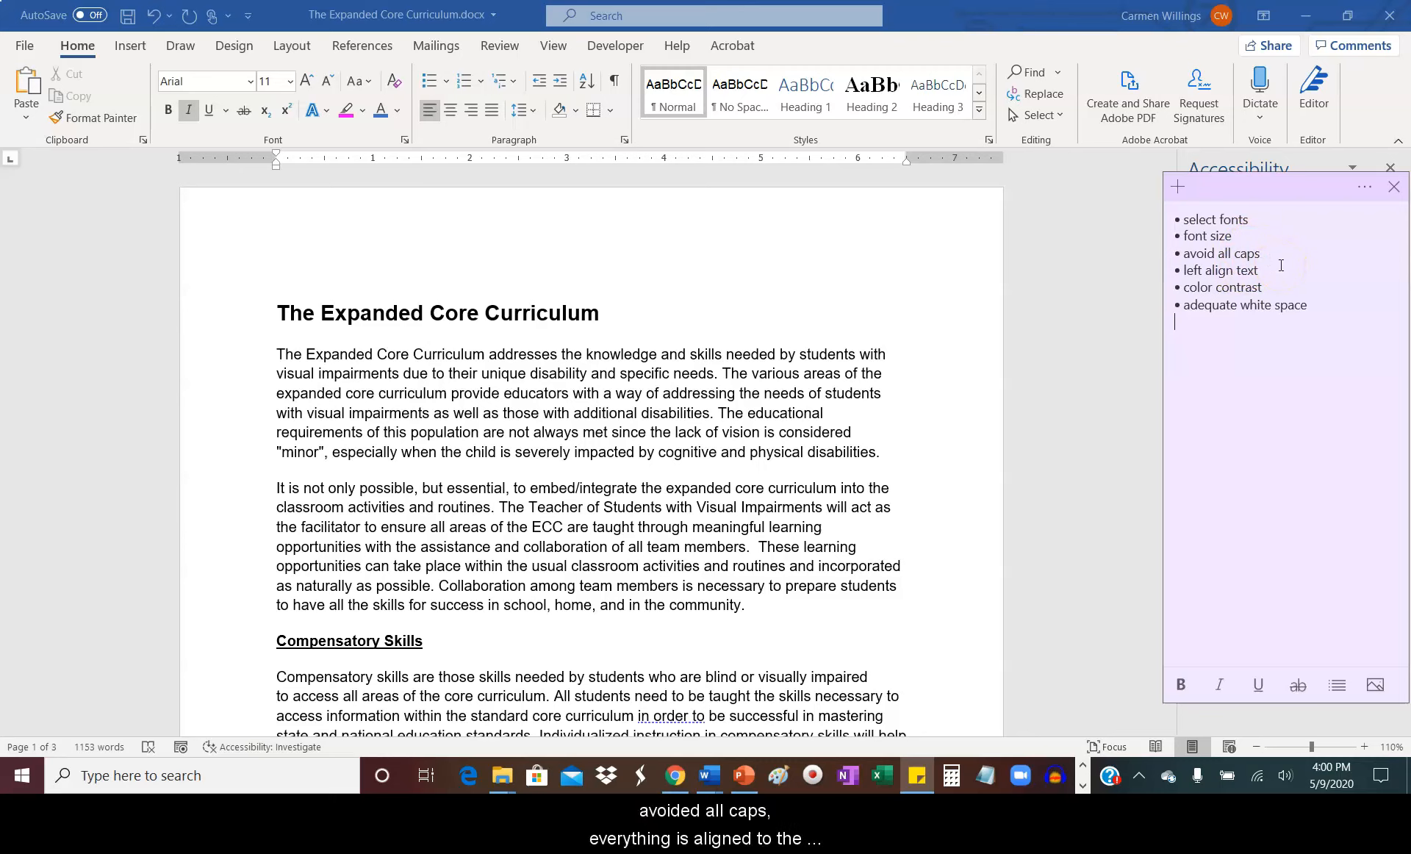
Step: Try justified alignment on the first body paragraph below the title and undo it
{"action": "left_click", "coordinate": [551, 450]}
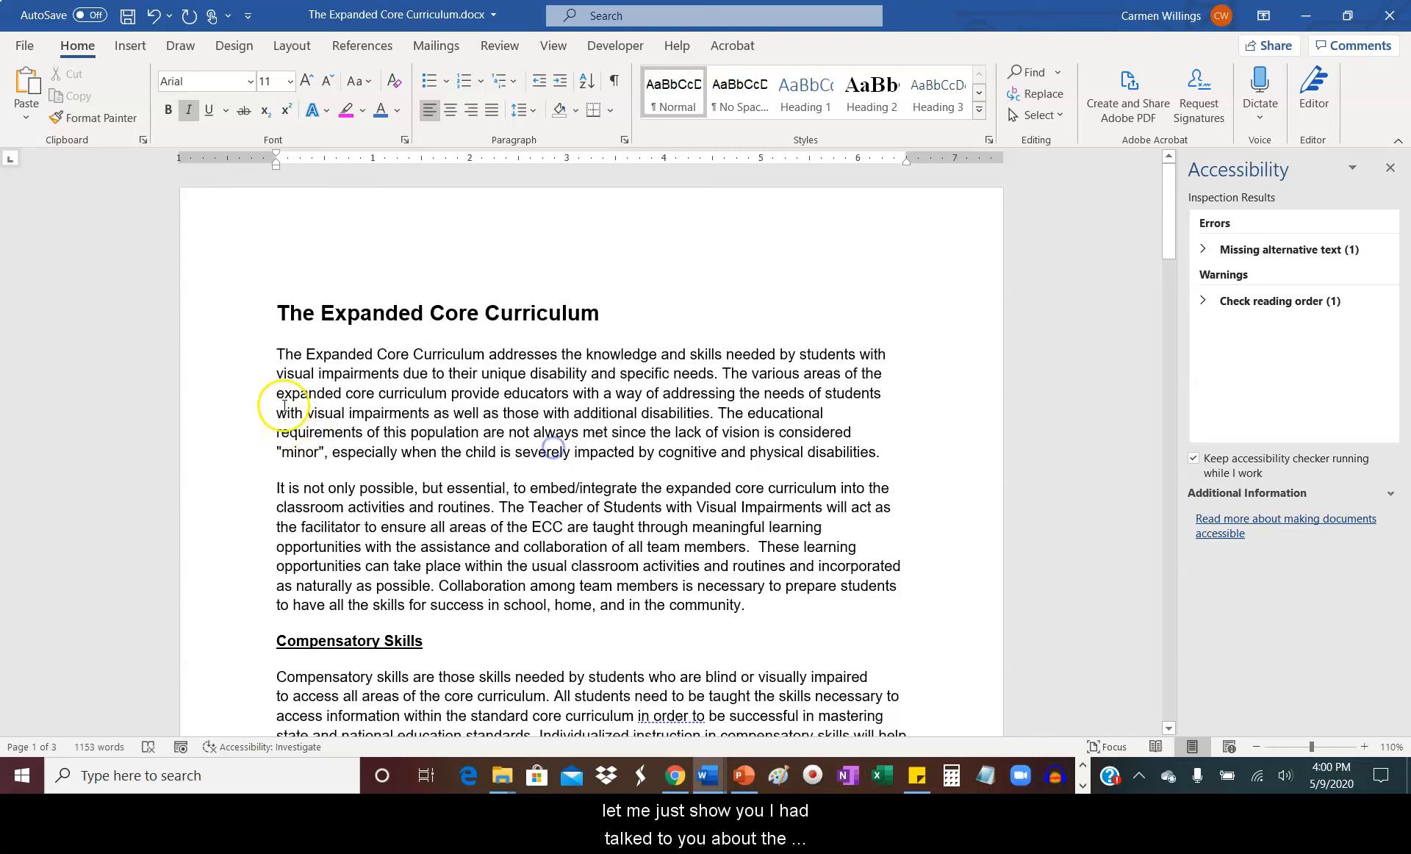
{"action": "left_click_drag", "start_coordinate": [277, 350], "coordinate": [903, 448]}
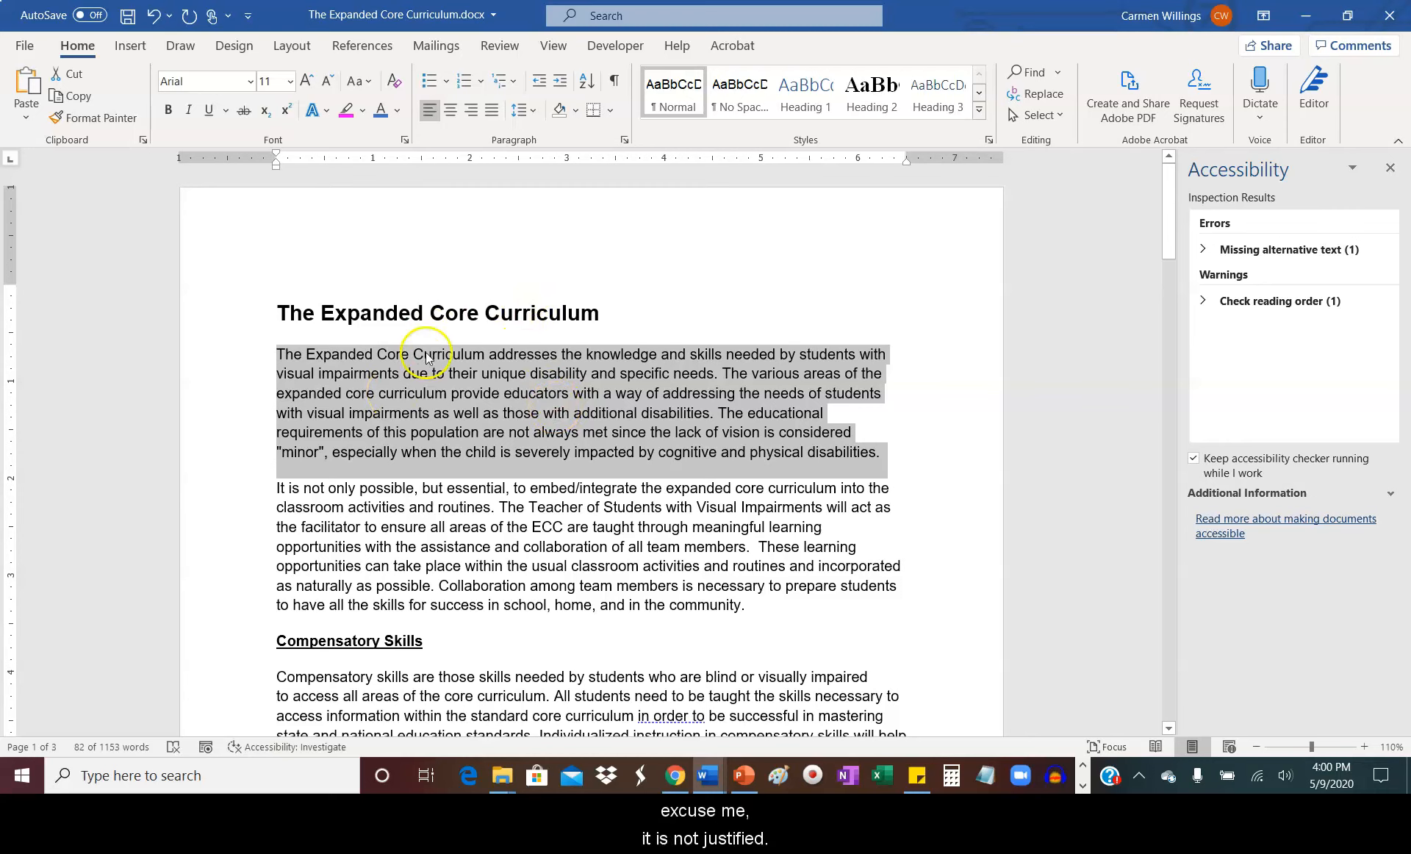
{"action": "left_click", "coordinate": [491, 113]}
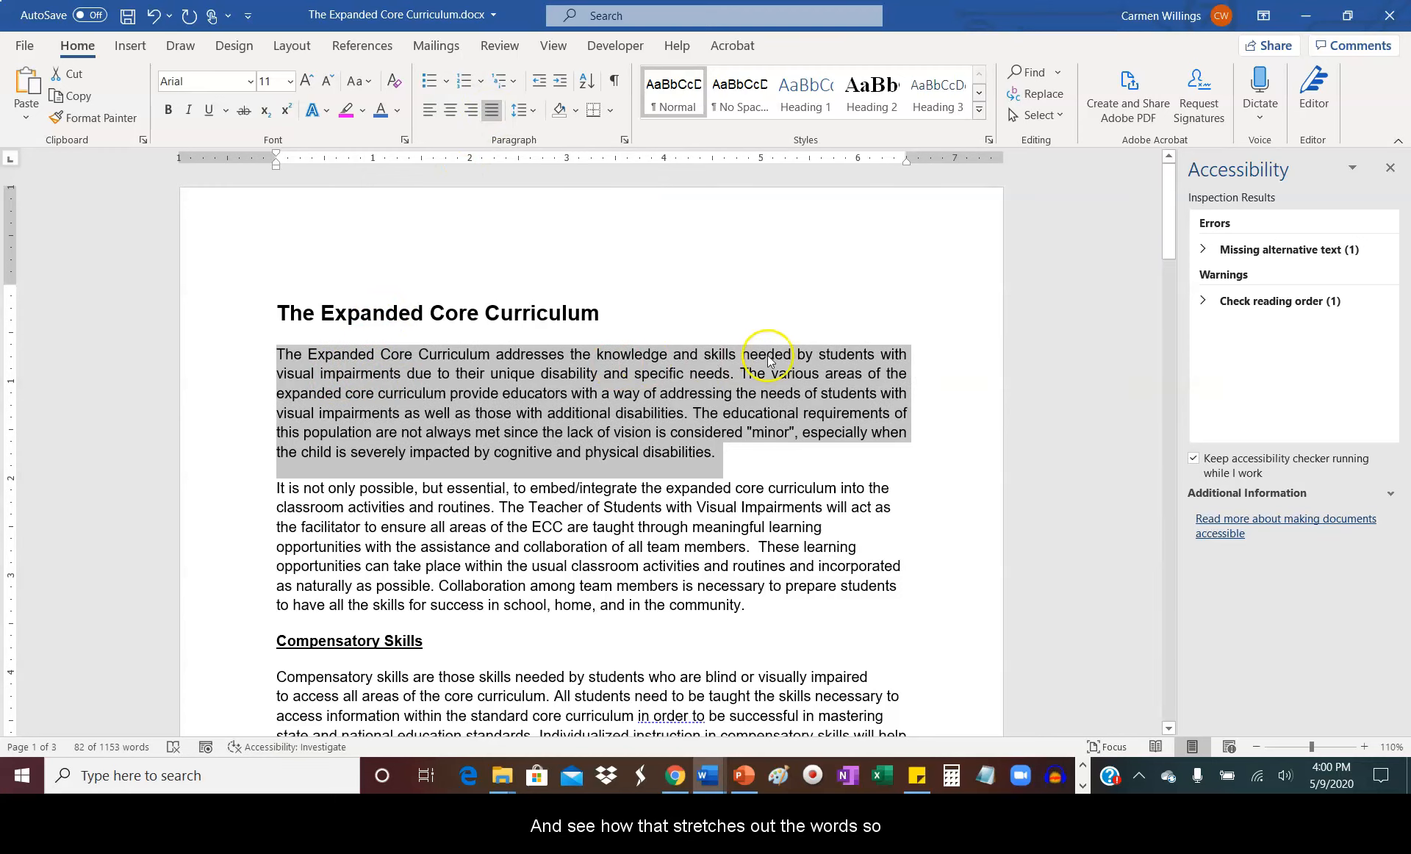
{"action": "left_click", "coordinate": [301, 373]}
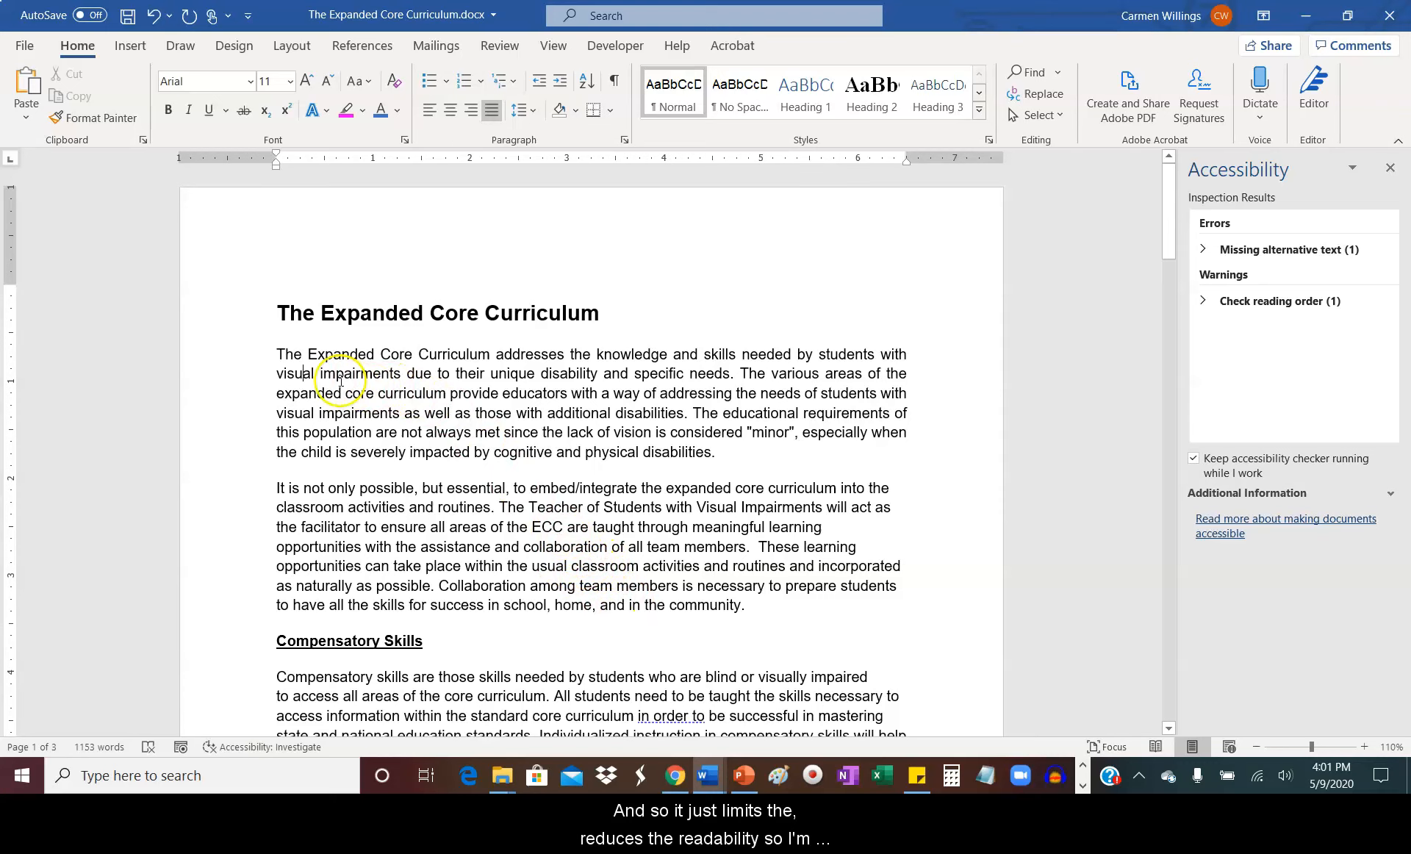
{"action": "left_click", "coordinate": [153, 14]}
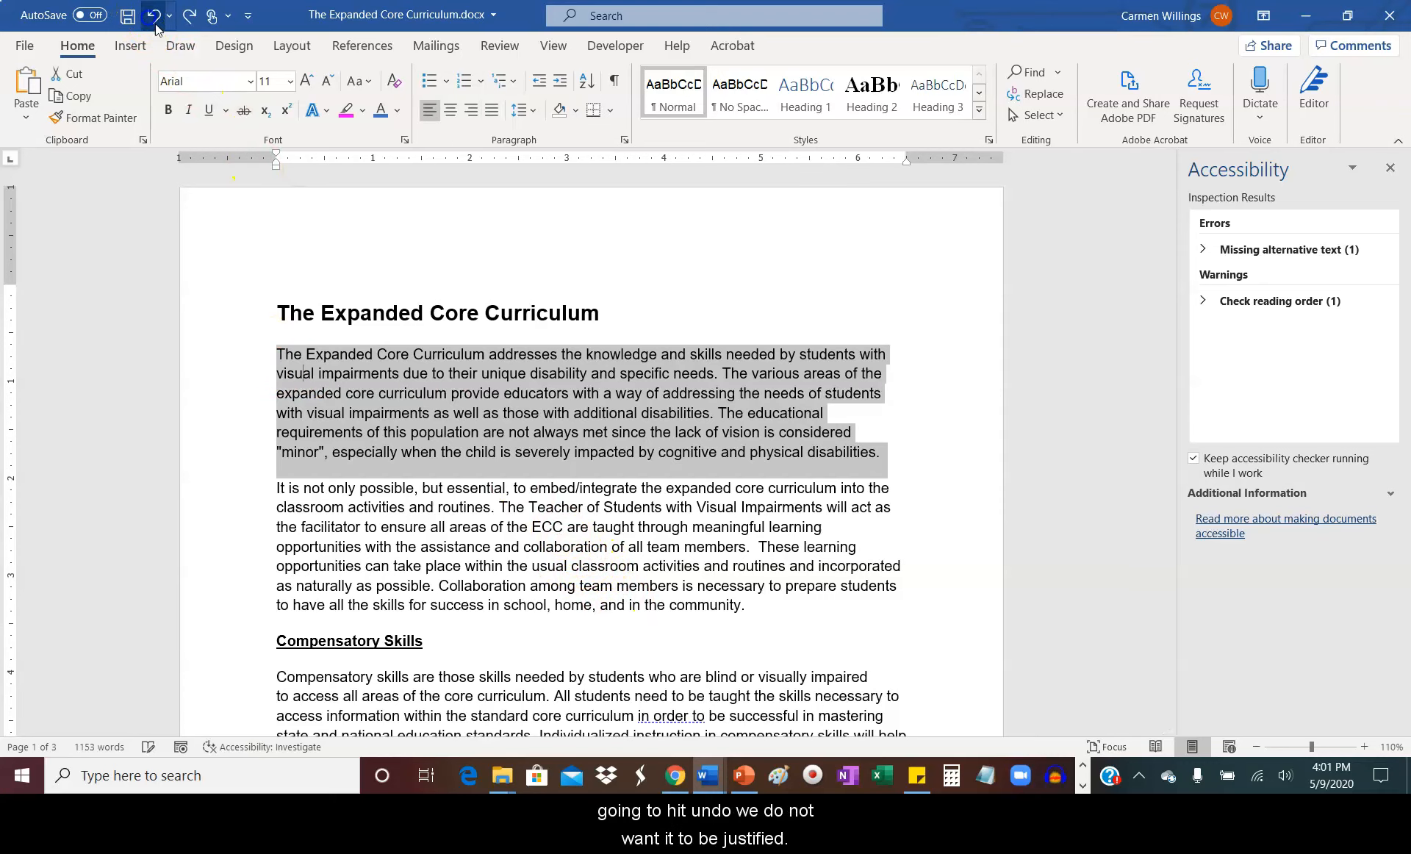
{"action": "left_click", "coordinate": [733, 373]}
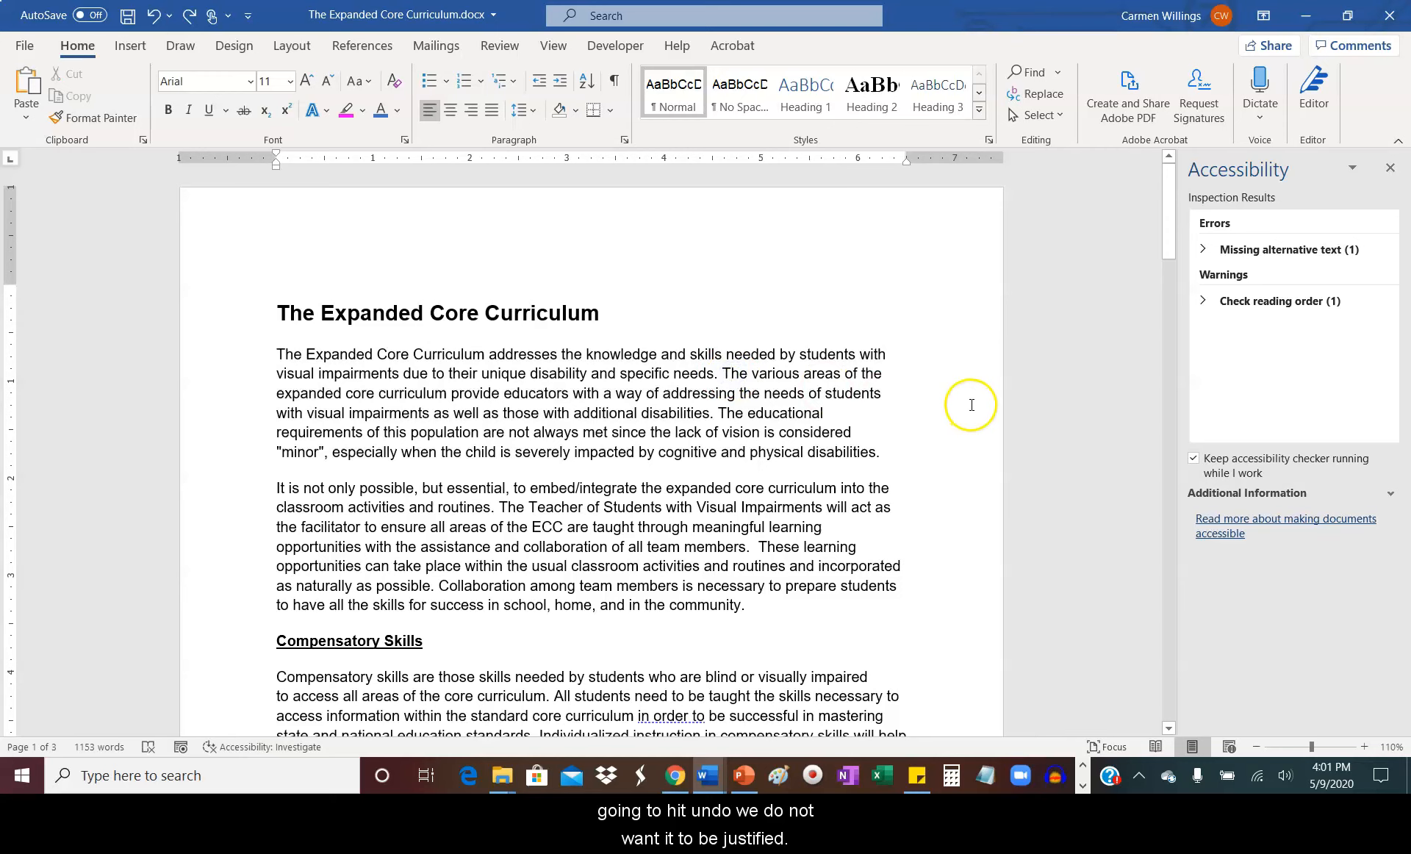
Step: Compare the document's margins, color contrast and white space with the accessibility checklist in the sticky note
{"action": "left_click", "coordinate": [916, 775]}
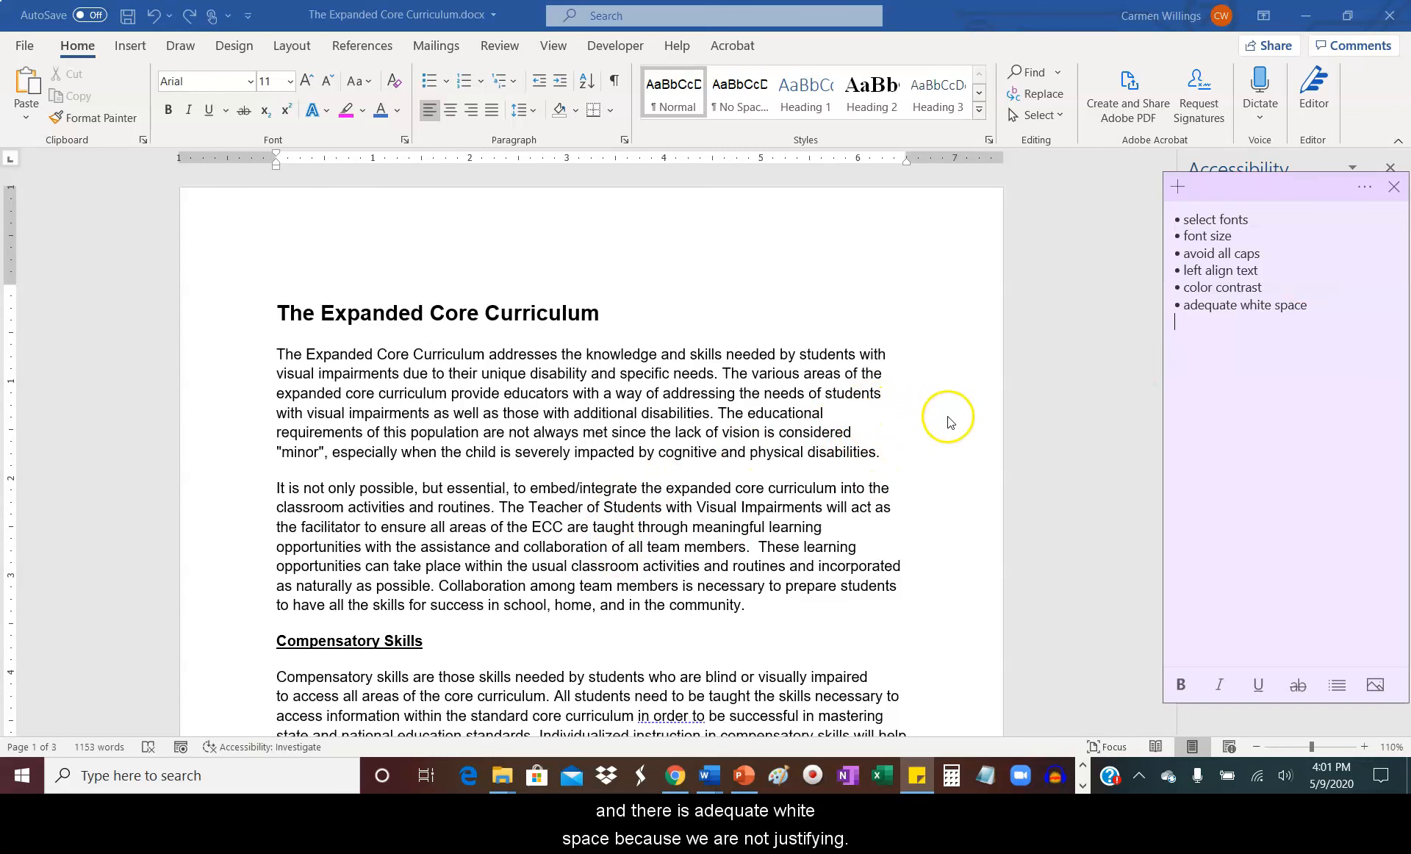
{"action": "scroll", "coordinate": [399, 533], "scroll_direction": "down", "scroll_amount": 1}
{"action": "scroll", "coordinate": [399, 533], "scroll_direction": "down", "scroll_amount": 1}
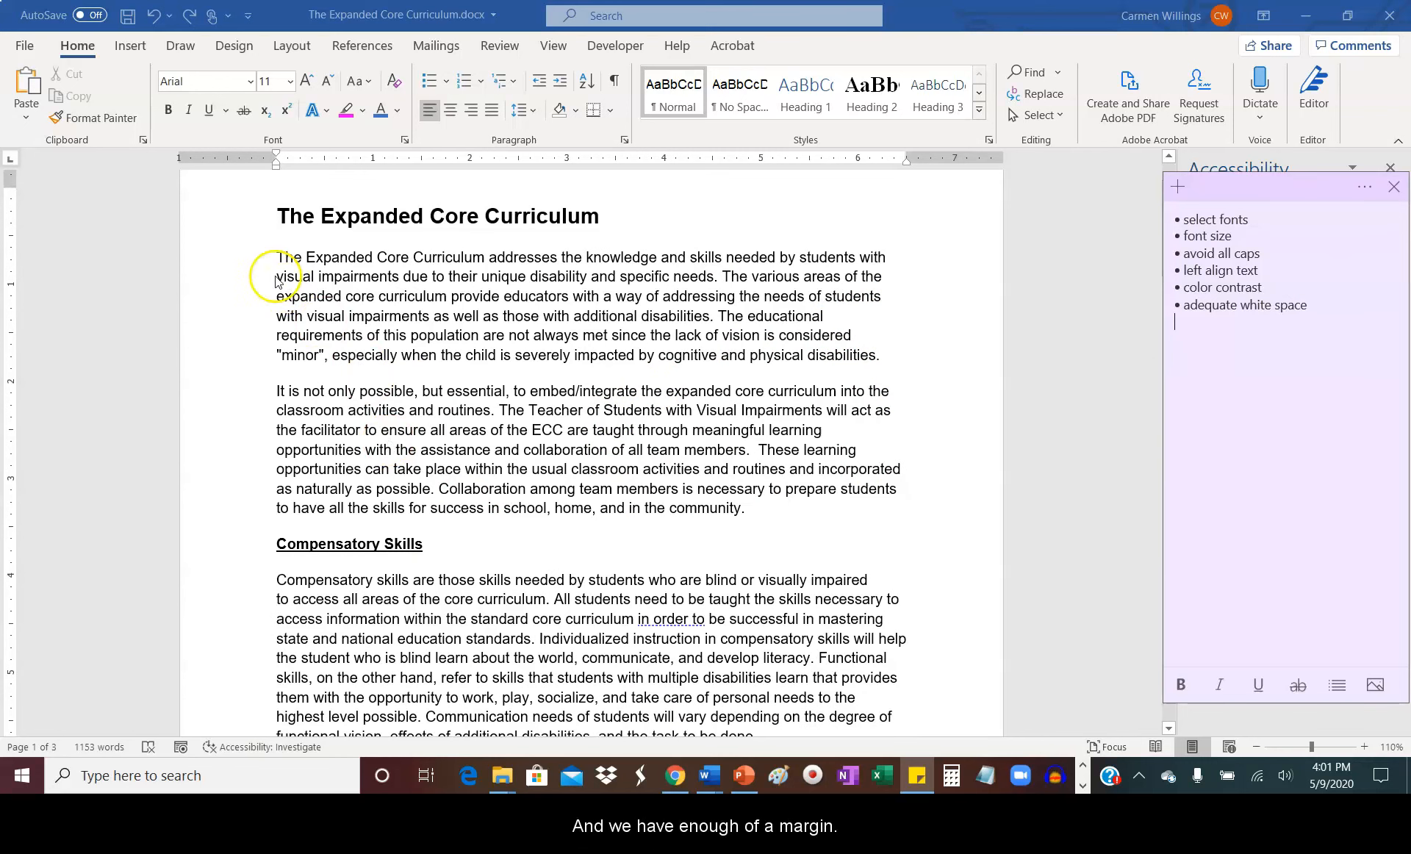
{"action": "scroll", "coordinate": [813, 583], "scroll_direction": "down", "scroll_amount": 6}
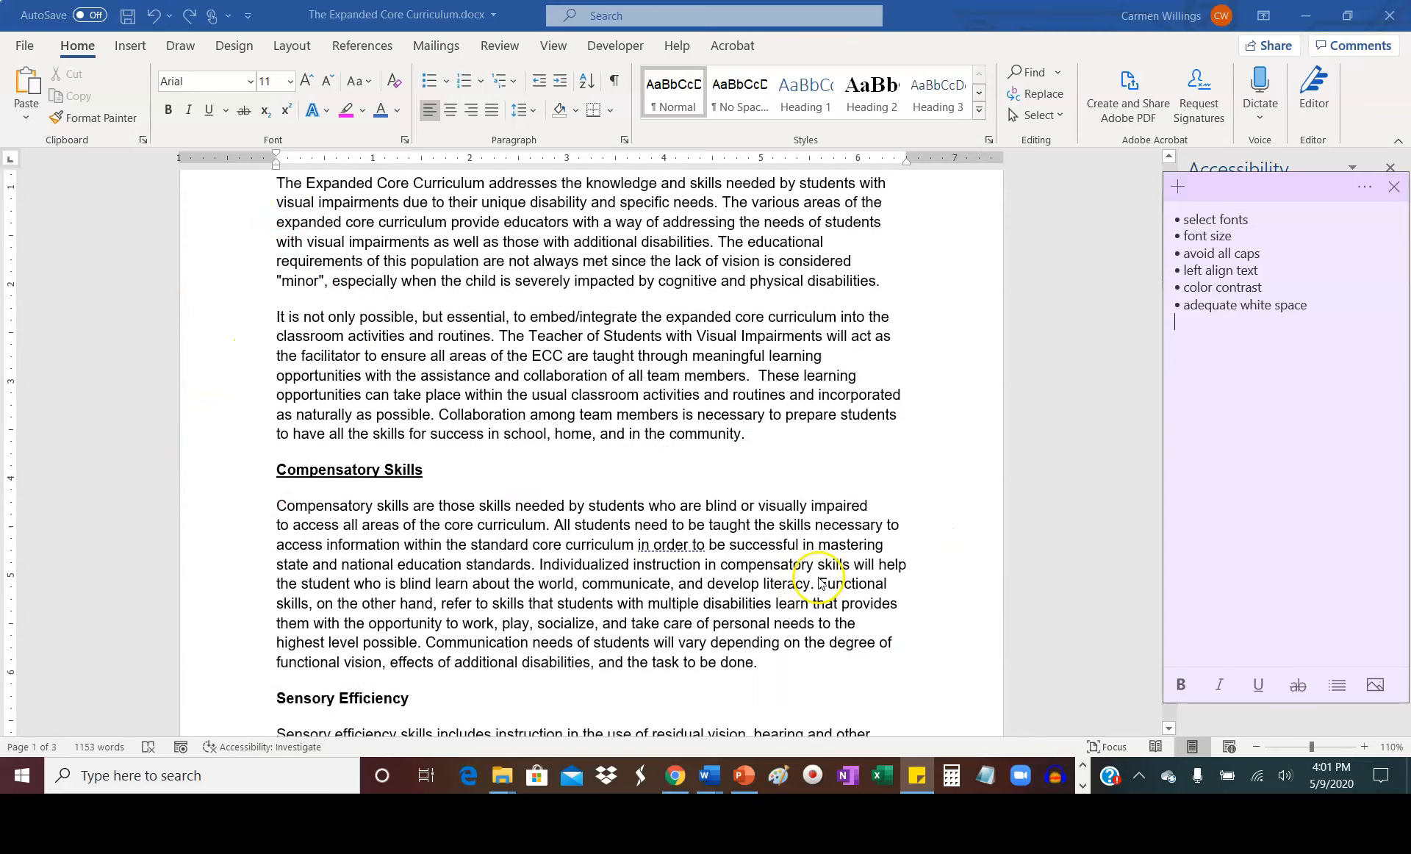
{"action": "scroll", "coordinate": [436, 294], "scroll_direction": "up", "scroll_amount": 2}
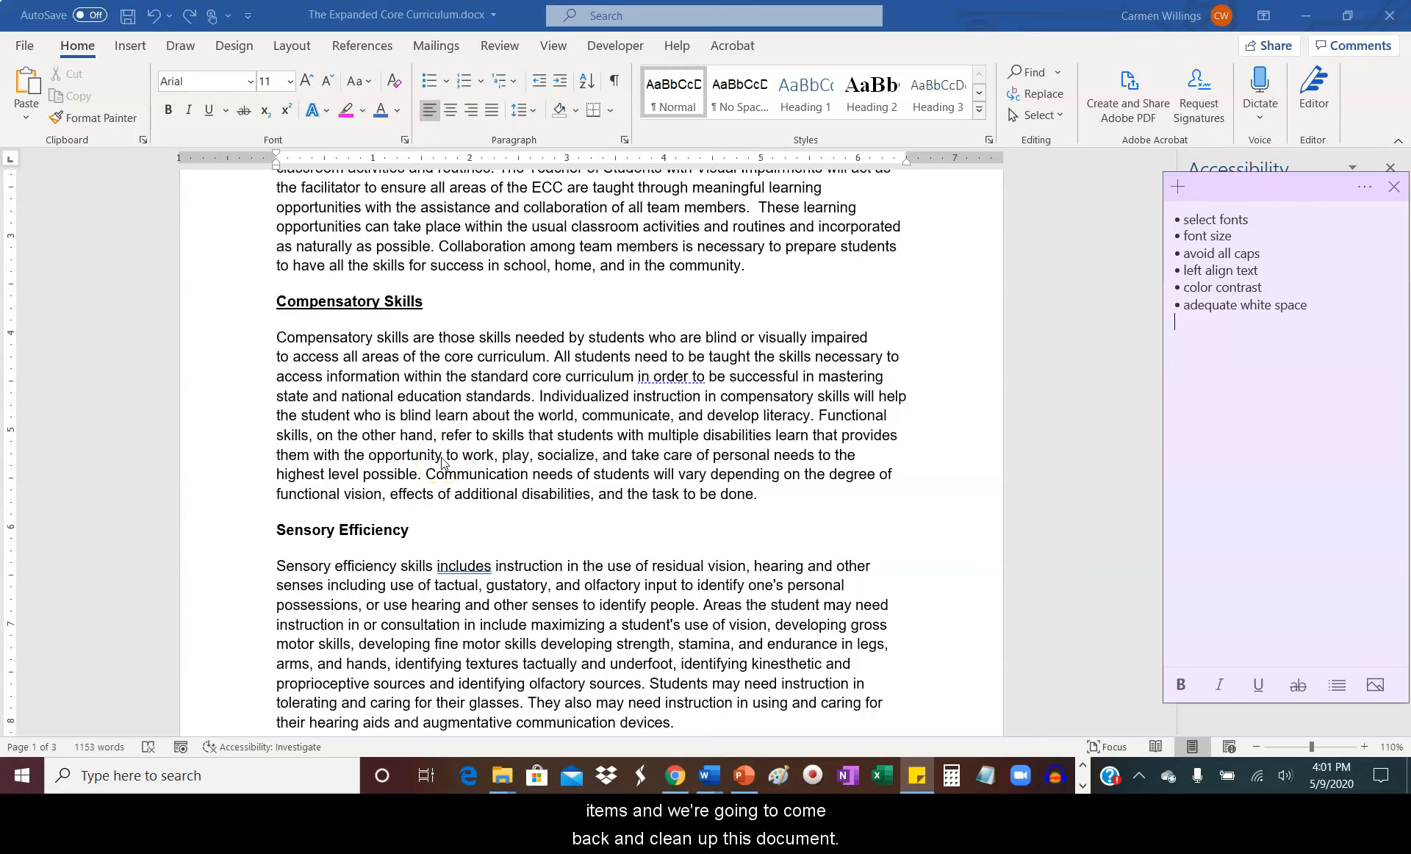
{"action": "left_click", "coordinate": [27, 771]}
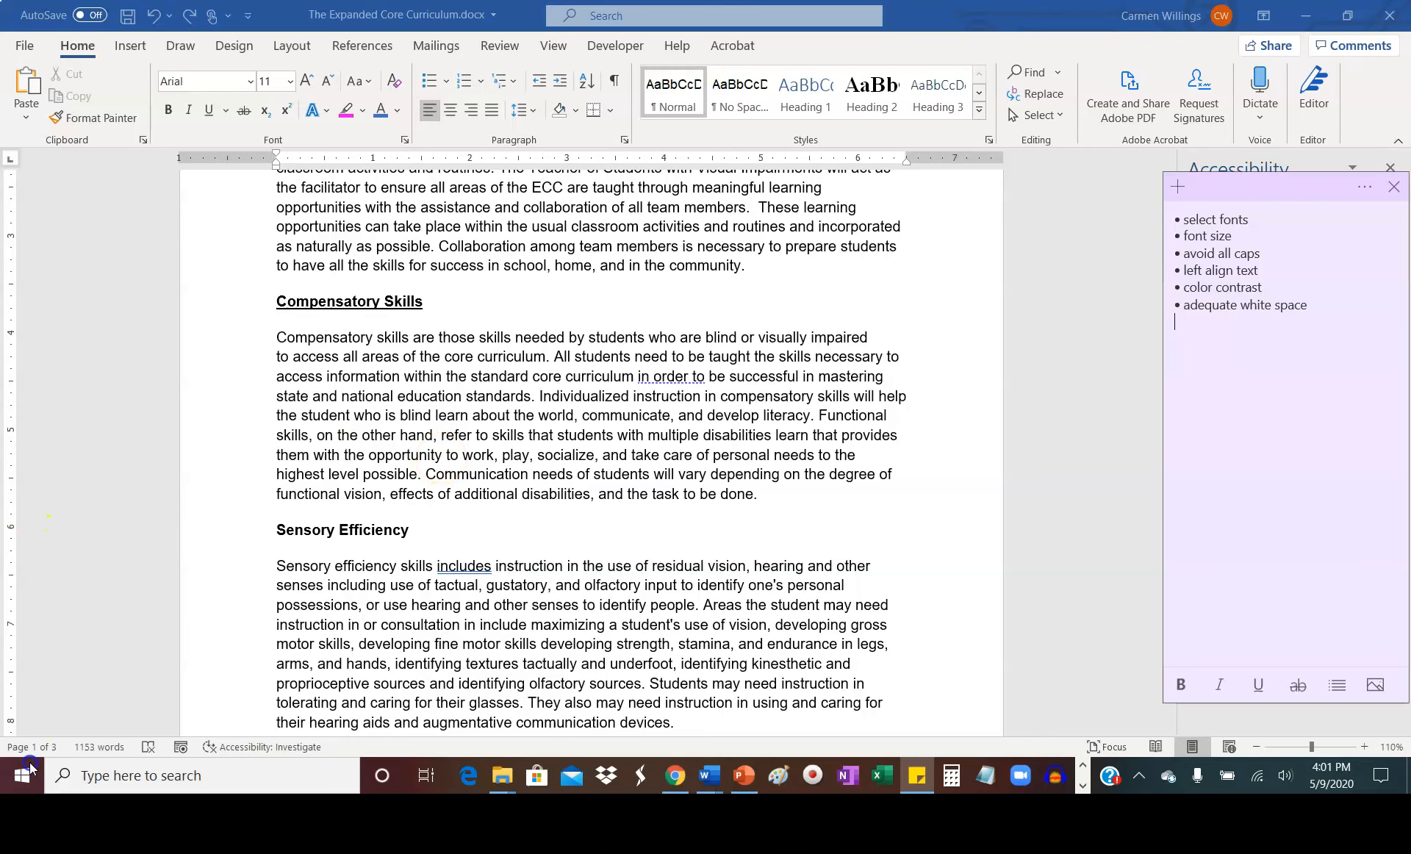